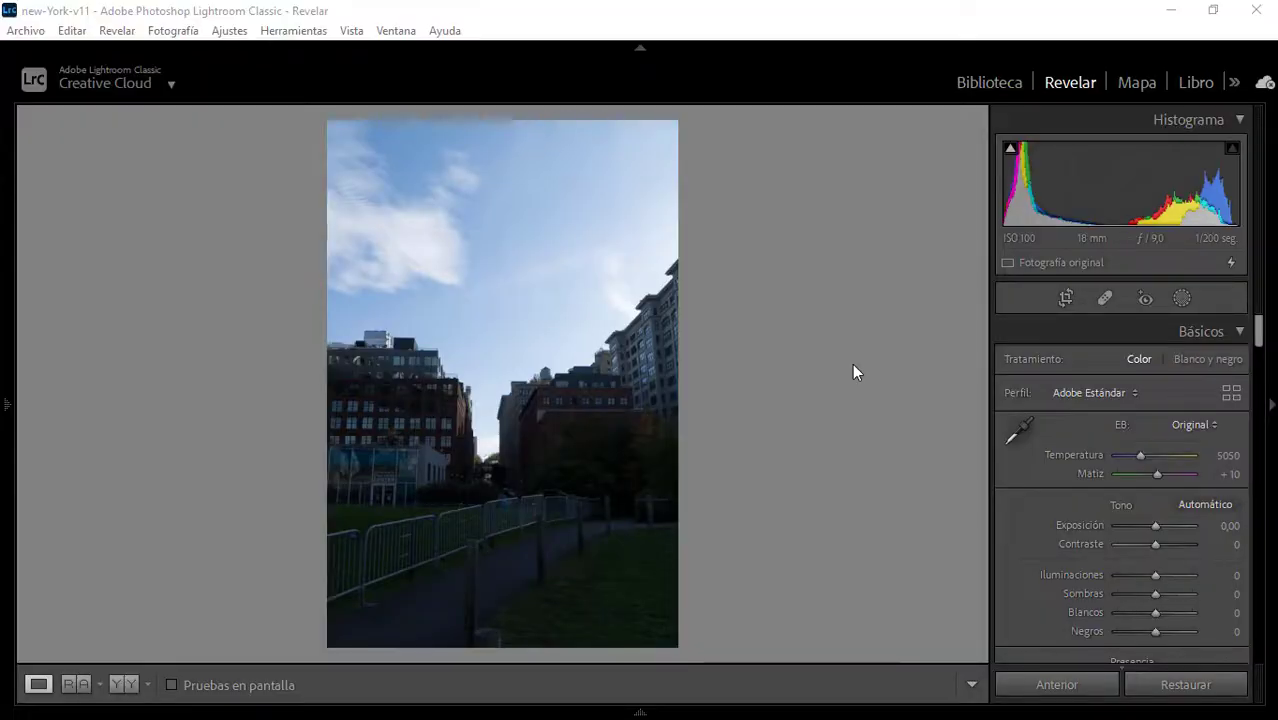
Step: Change the white balance Temperature from 5050 to 5509
left_click(1229, 455)
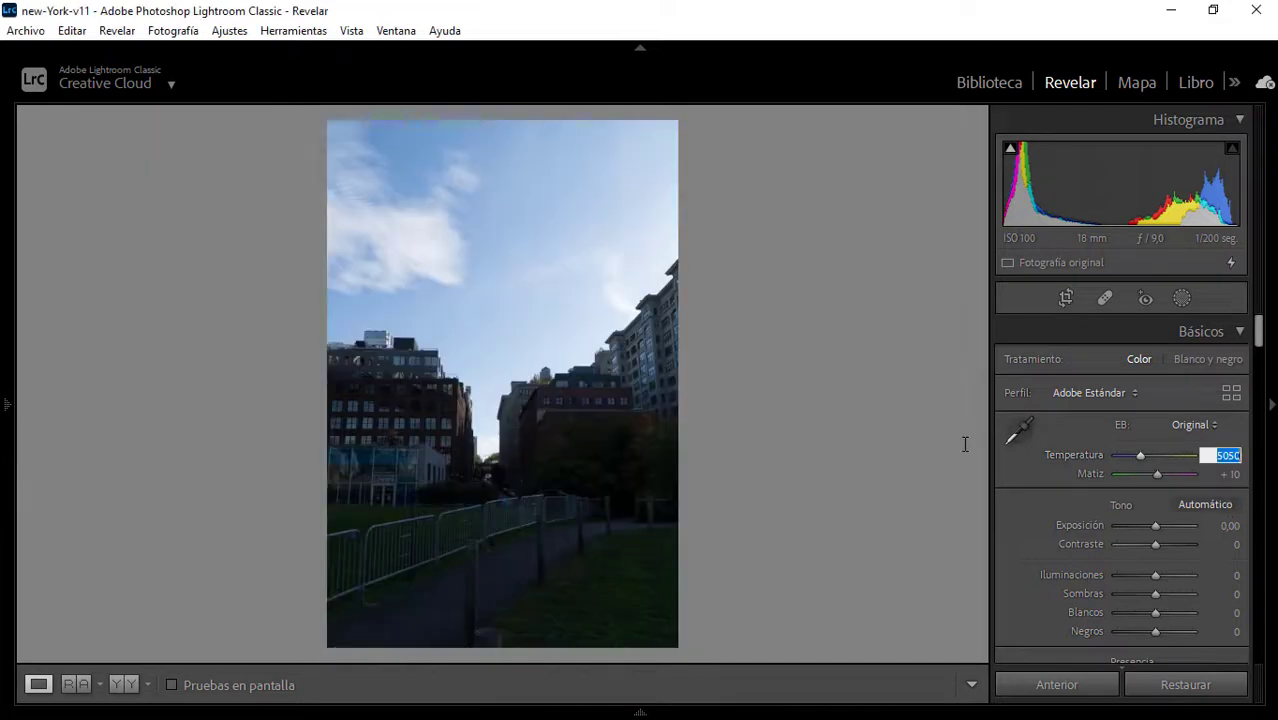
type("5509")
key("Return")
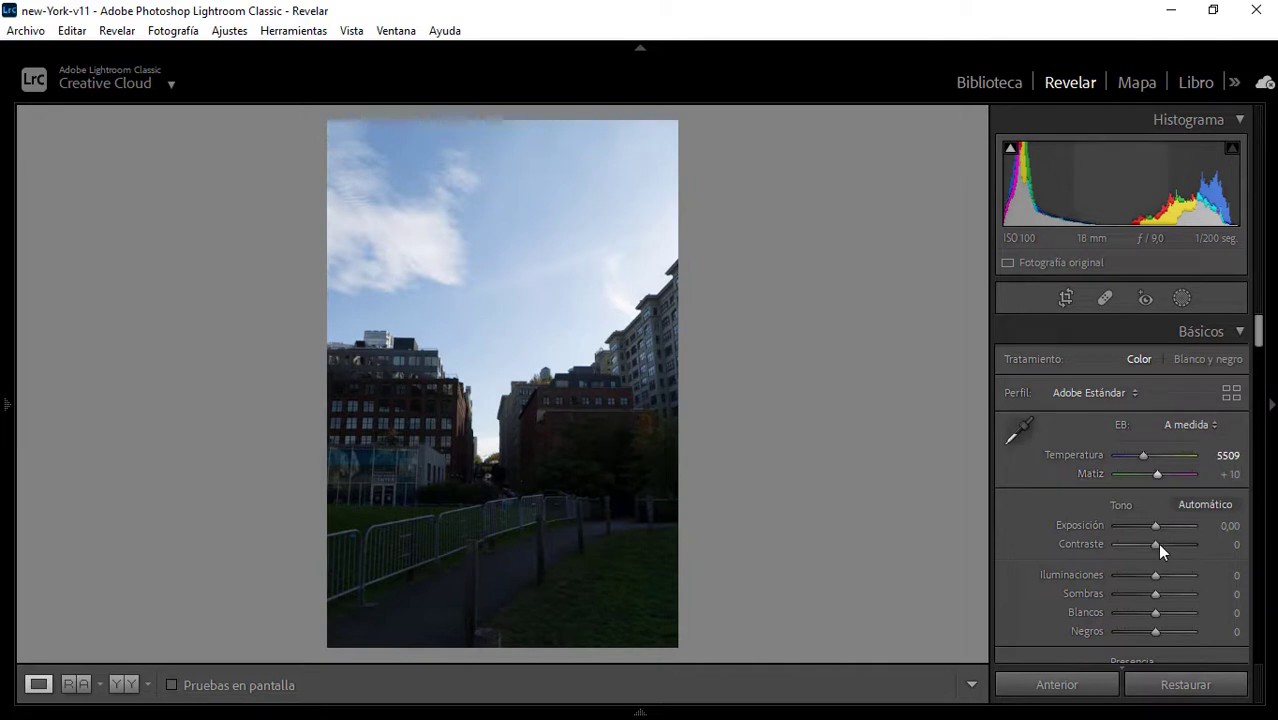
Step: Set Contrast −33, Highlights −36, Shadows +36, Whites −19 and Blacks +36 in the Basic panel
left_click_drag(1154, 544, 1139, 546)
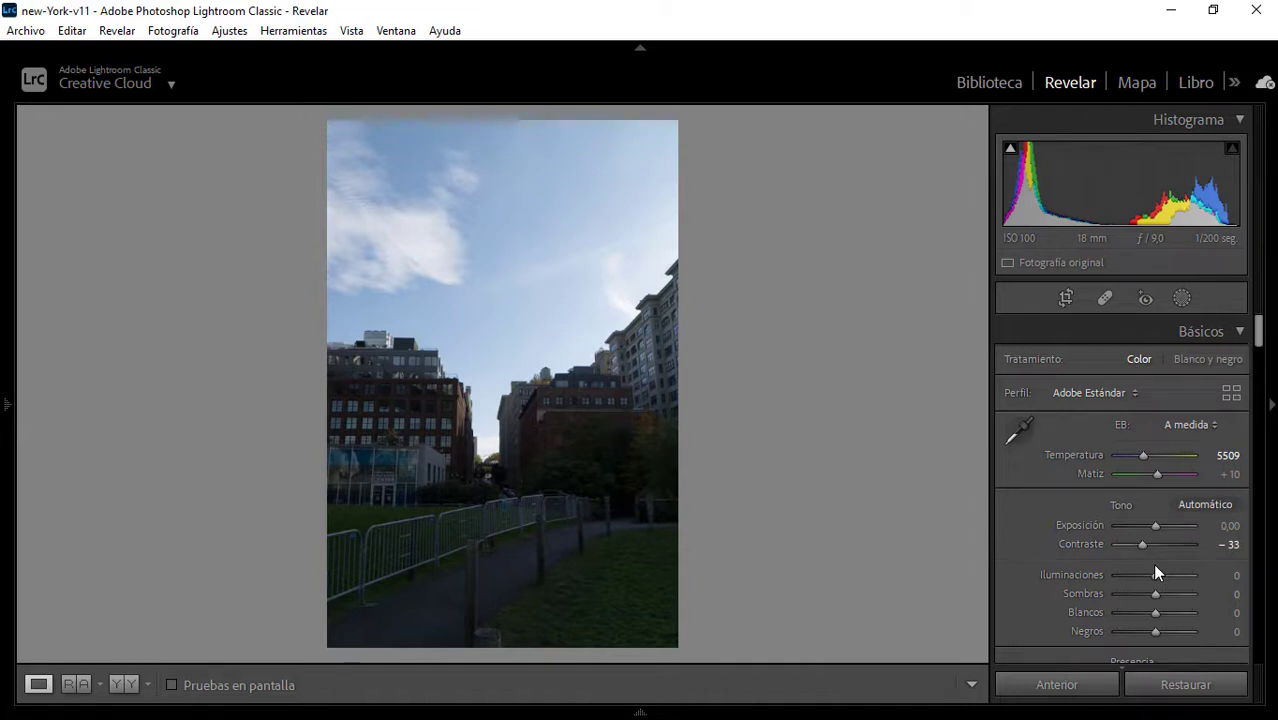
left_click(1139, 575)
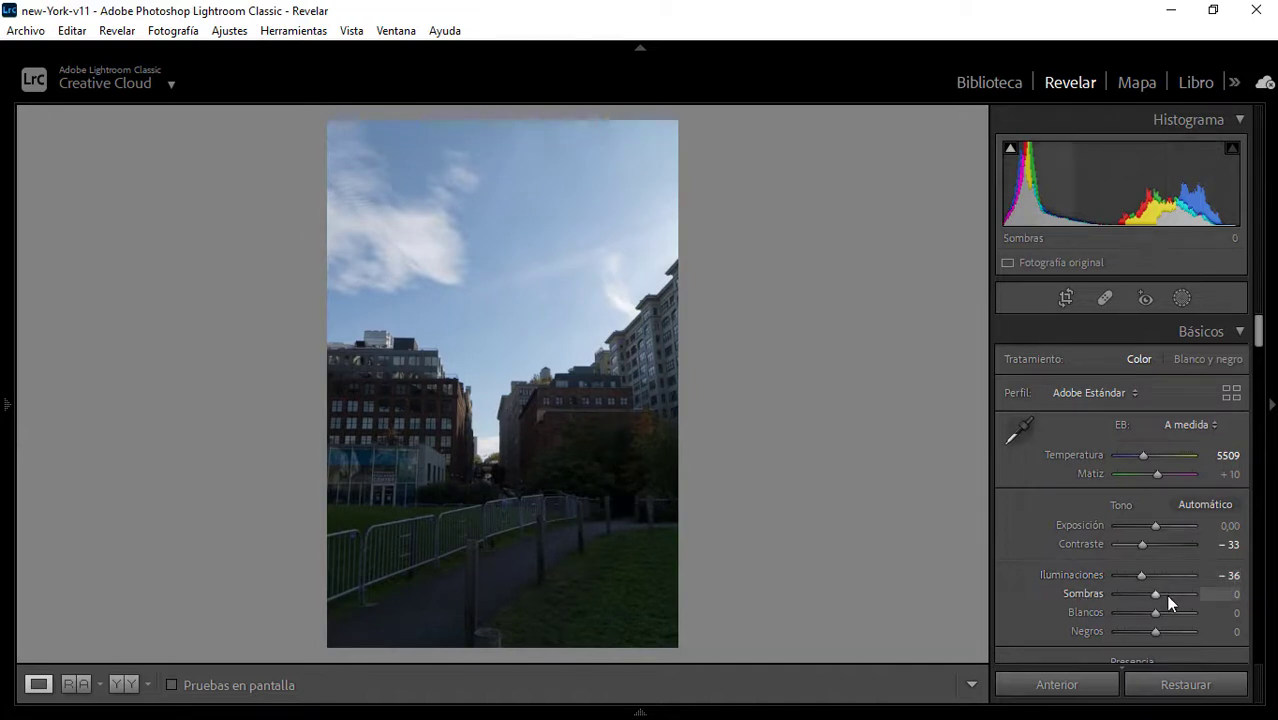
left_click(1166, 594)
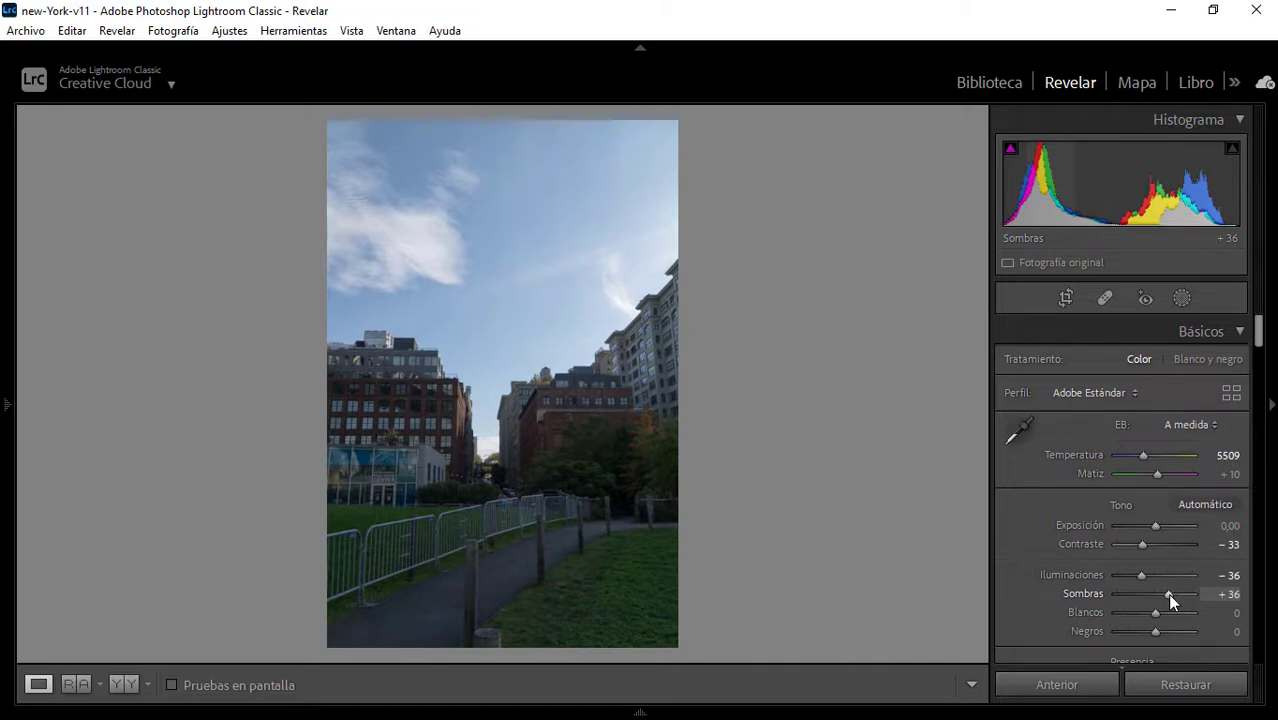
left_click(1141, 611)
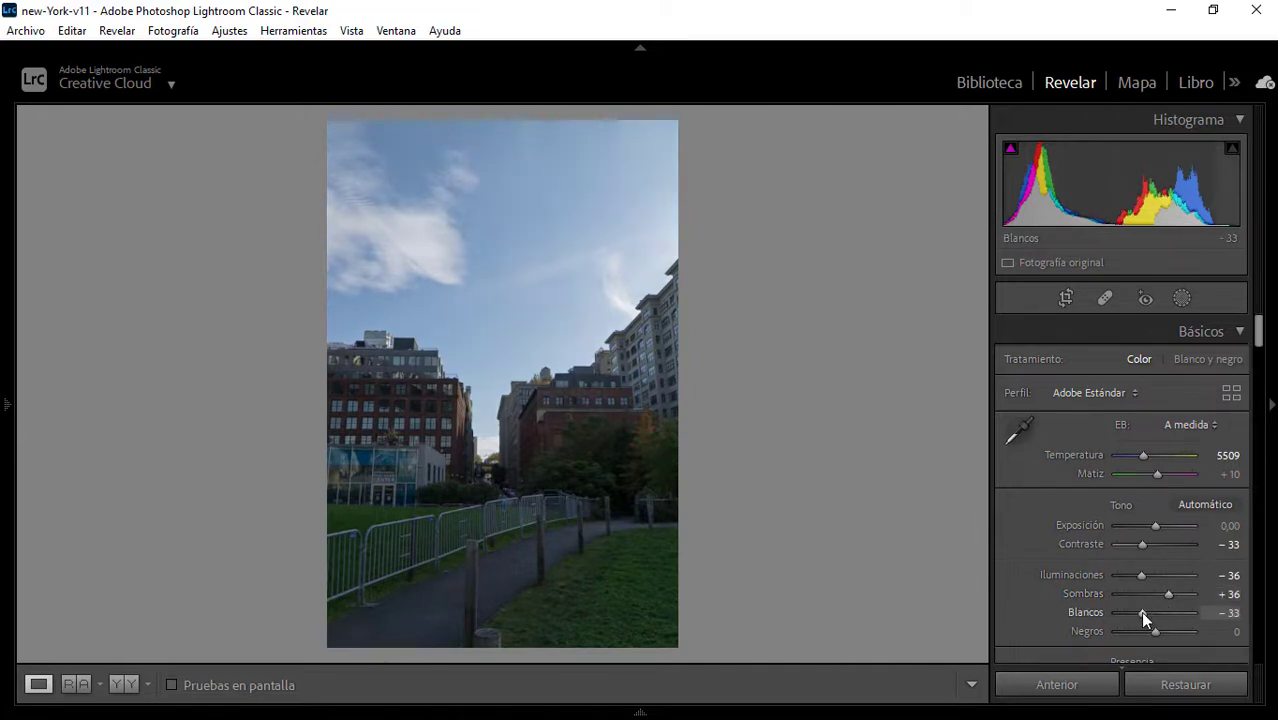
left_click_drag(1142, 611, 1129, 598)
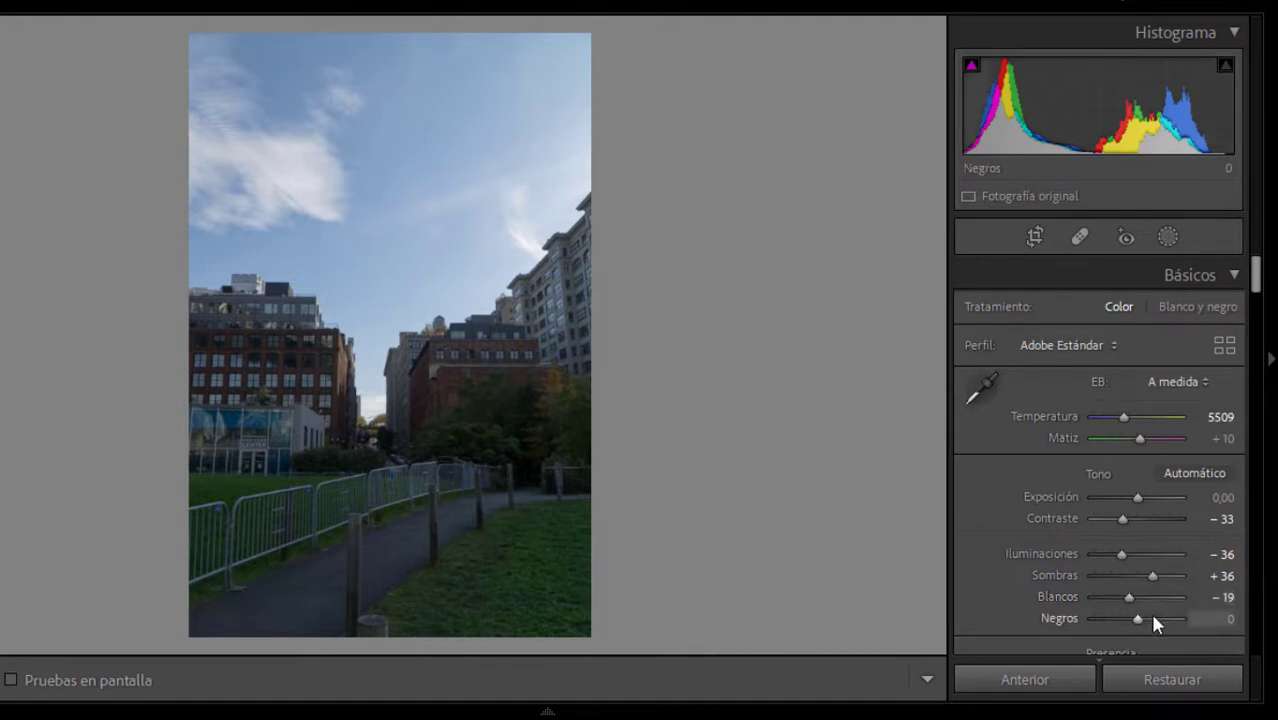
left_click(1153, 617)
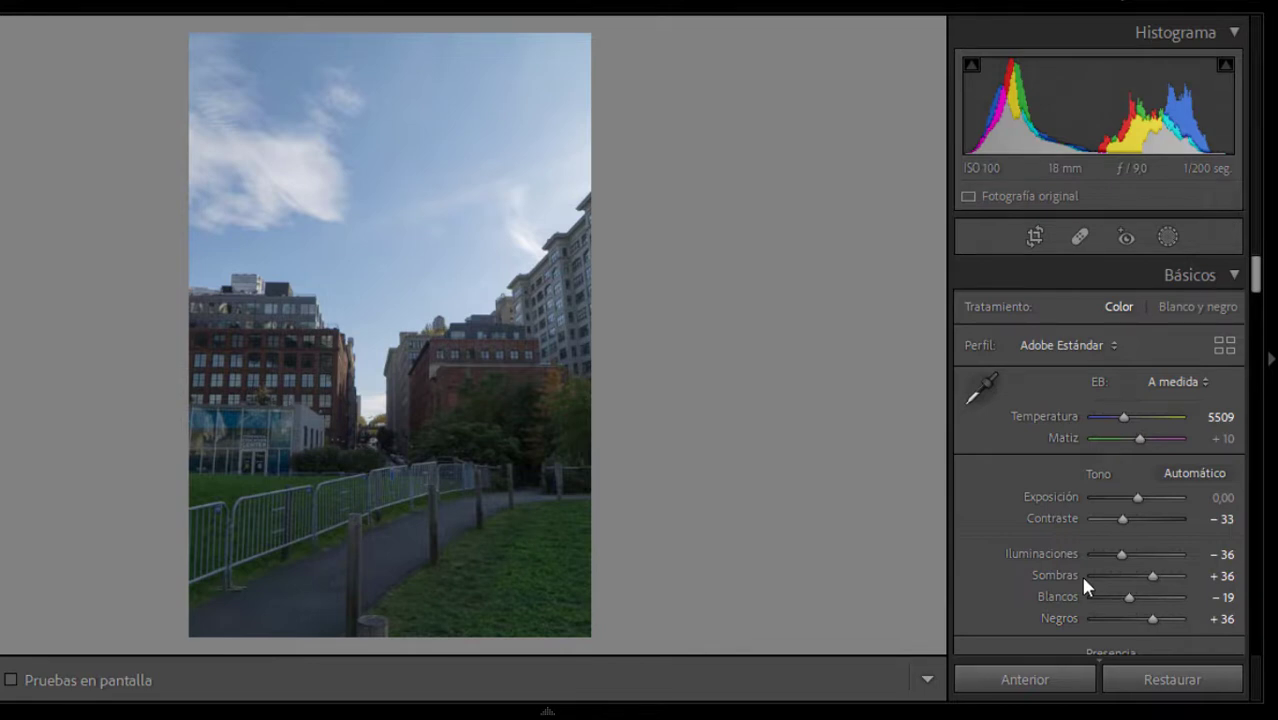
left_click_drag(1255, 277, 1259, 310)
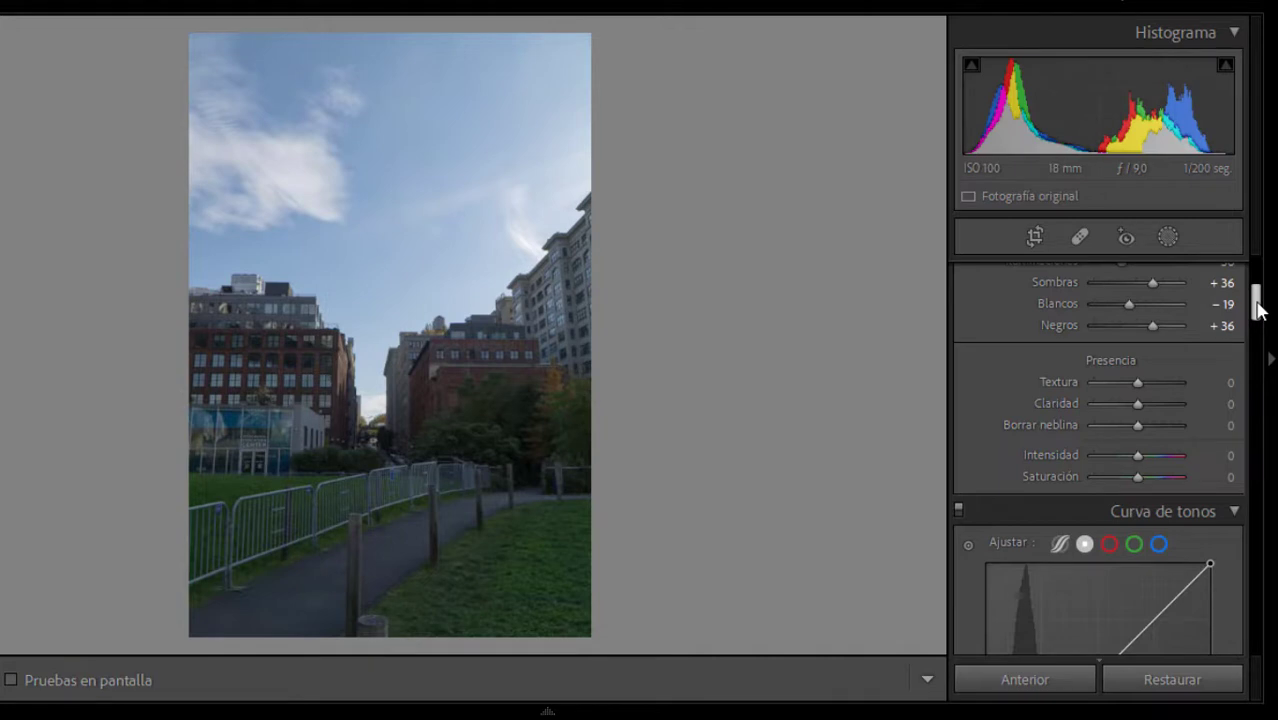
Step: Lower Presence Saturation to −9, leaving Vibrance at 0
left_click_drag(1258, 310, 1258, 315)
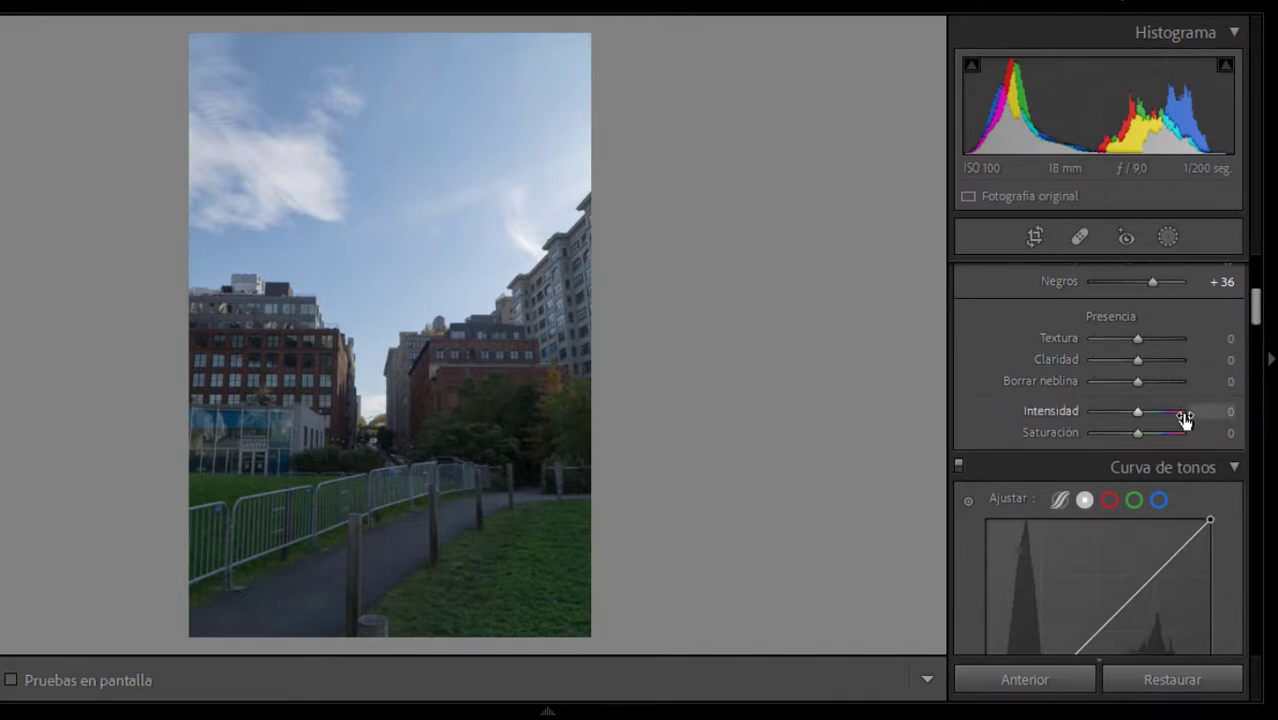
left_click_drag(1138, 433, 1134, 433)
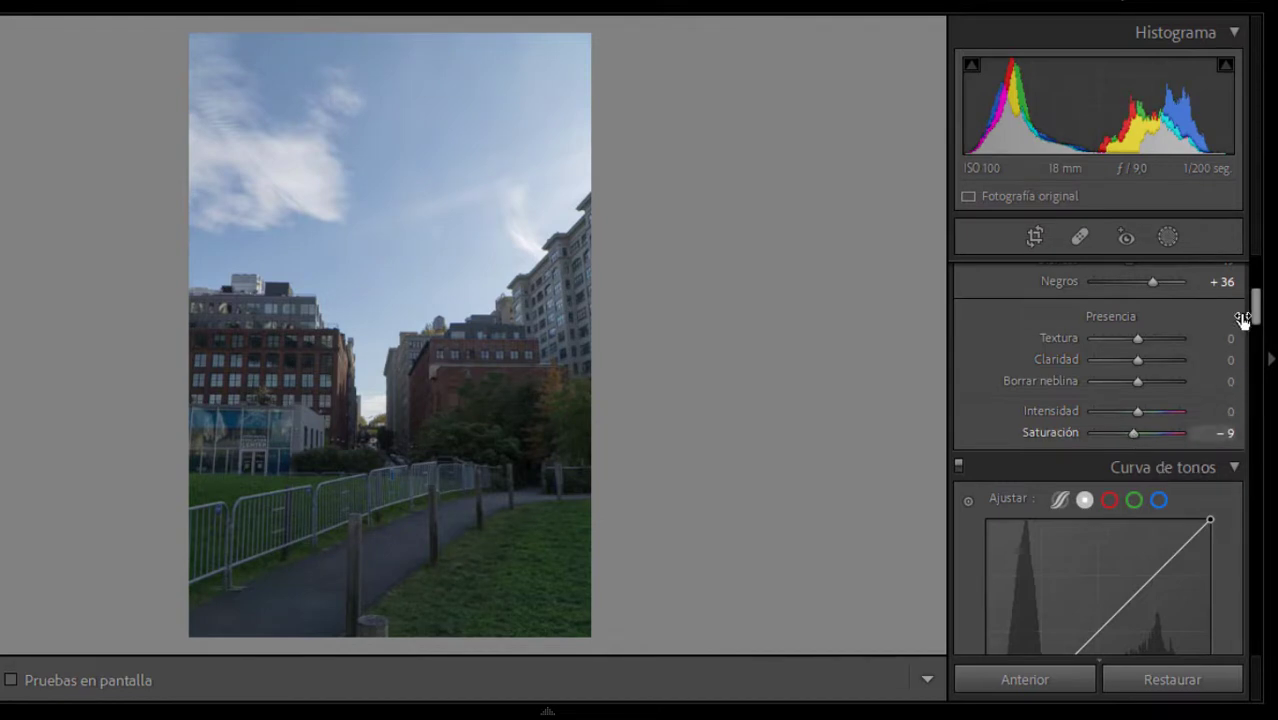
left_click_drag(1258, 305, 1259, 325)
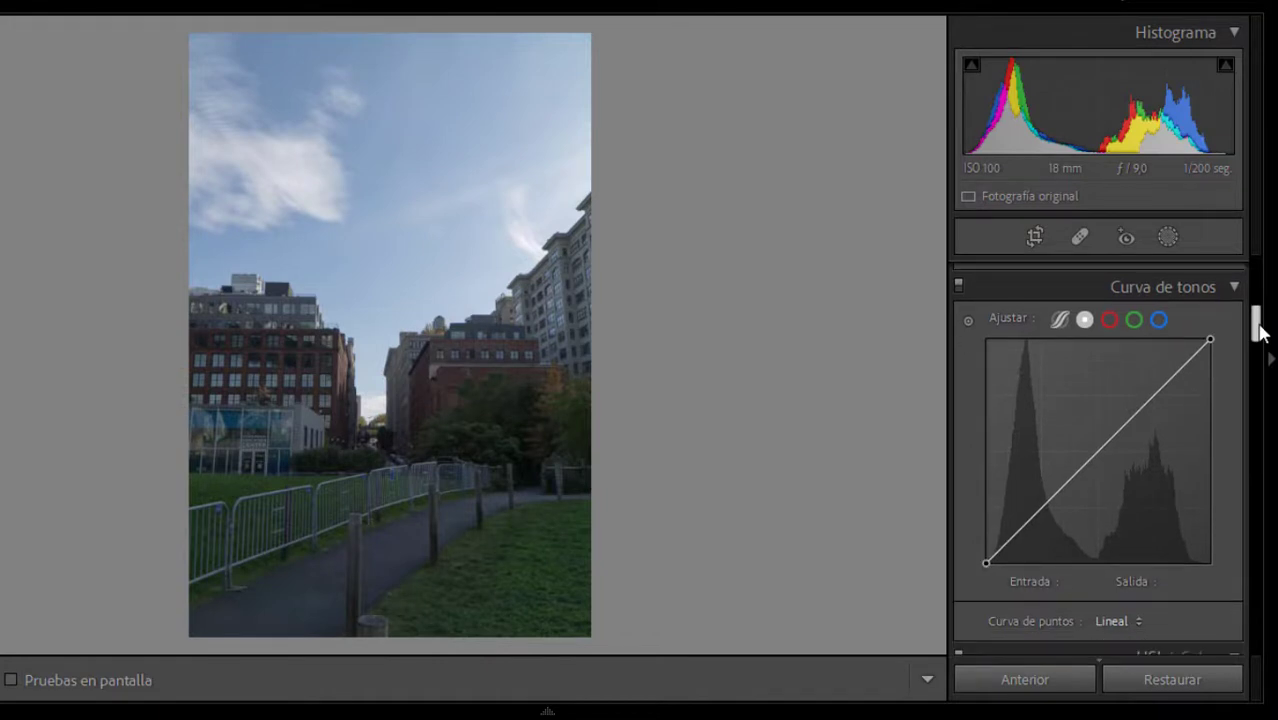
Step: Add point-curve points at 190/190, 122/130 and 57/66 to lift shadows and midtones
left_click(1154, 396)
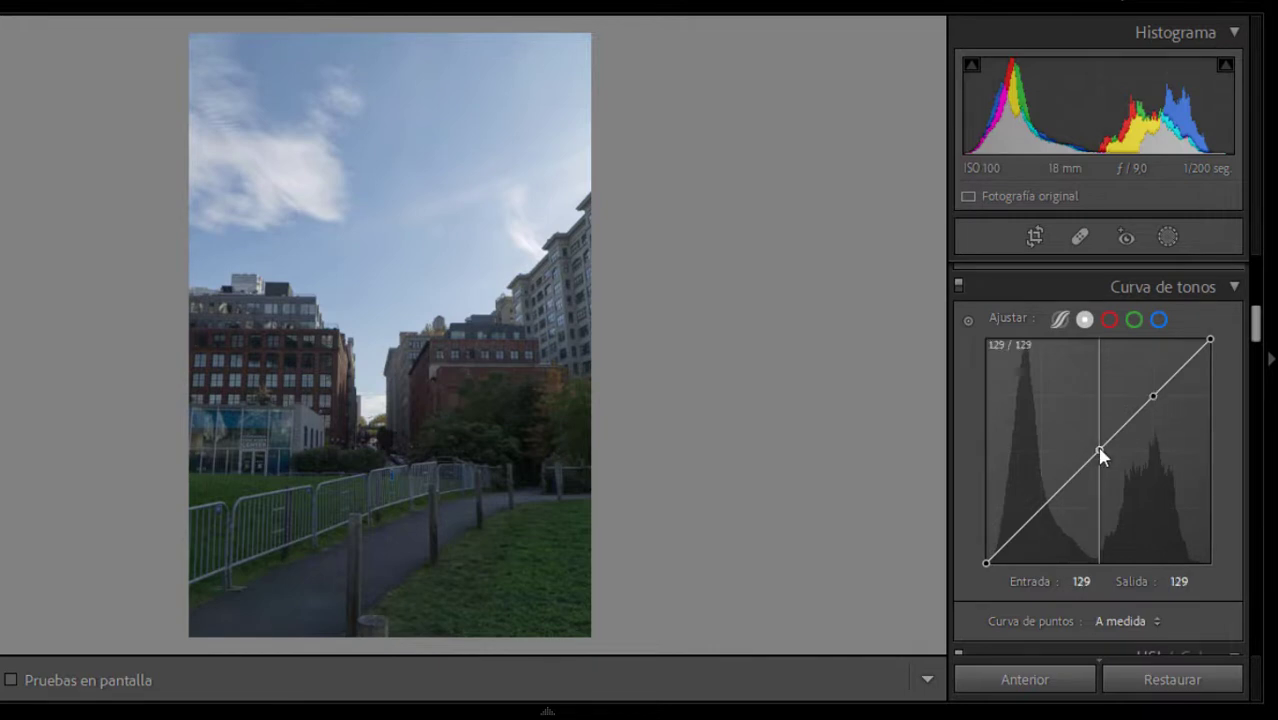
left_click_drag(1099, 450, 1095, 449)
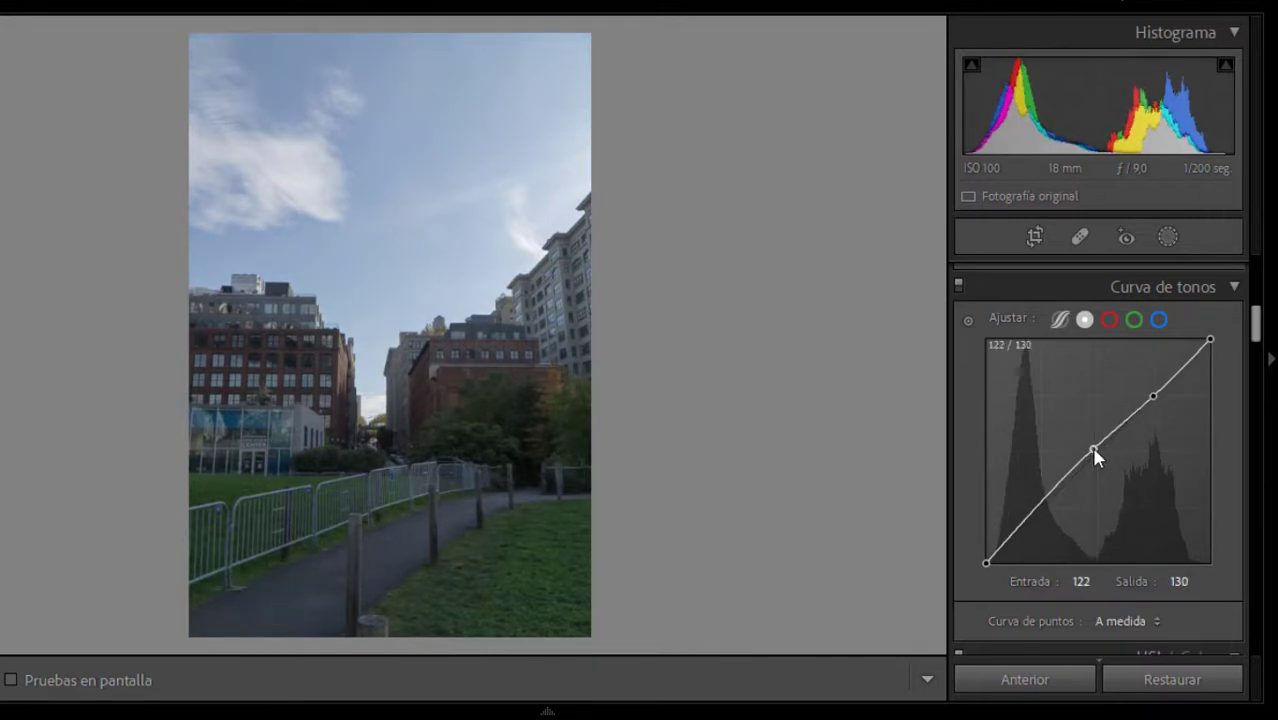
left_click(1039, 505)
left_click_drag(1038, 510, 1039, 510)
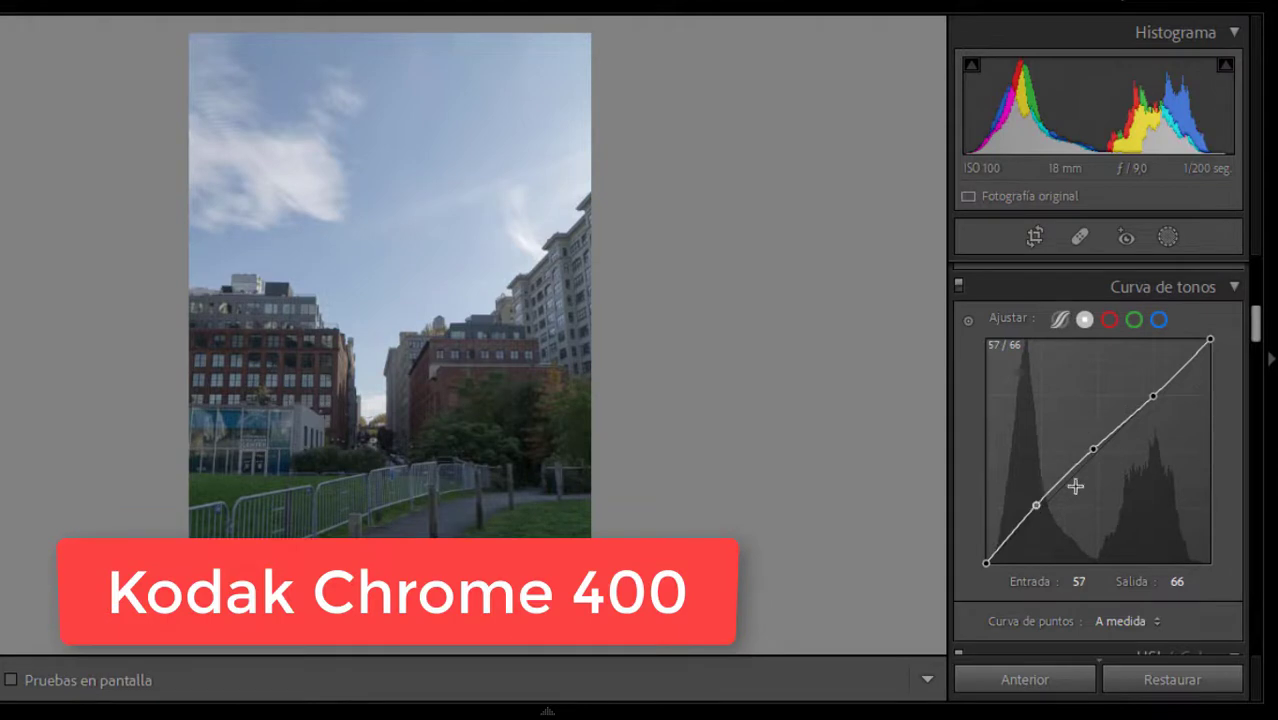
left_click_drag(1256, 334, 1259, 372)
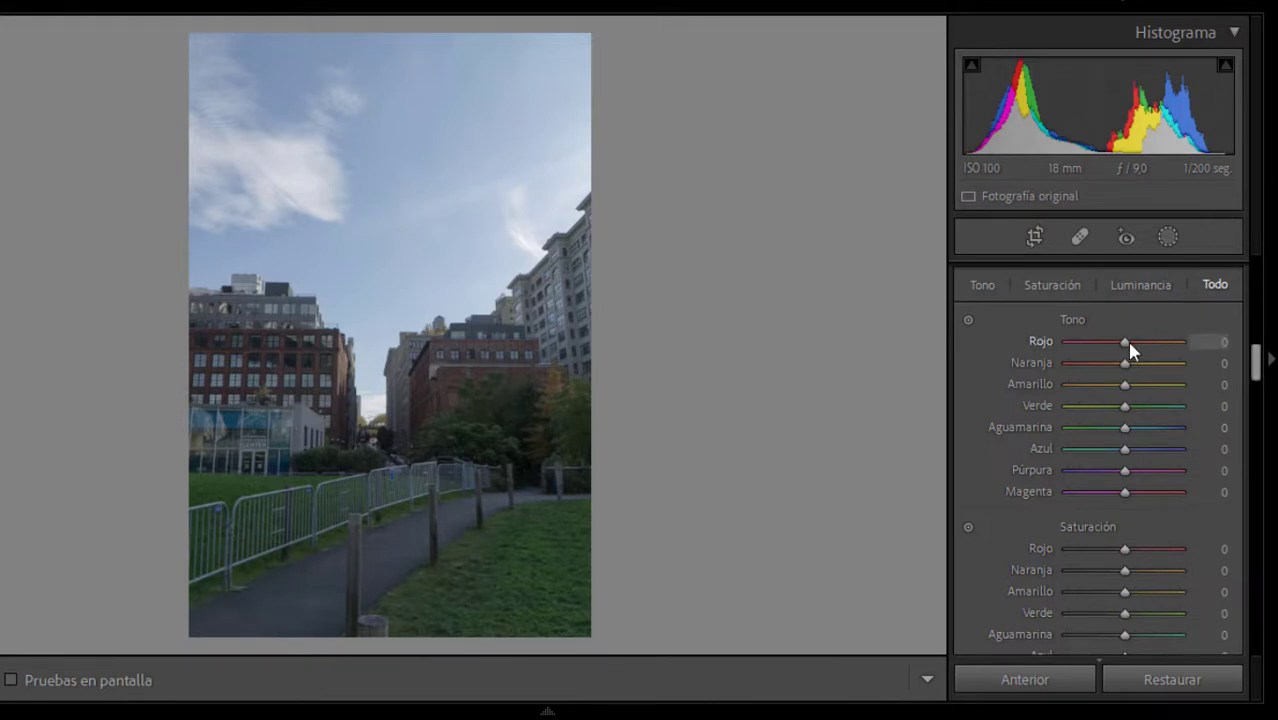
Step: Set HSL hues: Red +12, Orange +5, Yellow −5, Green +5, Aqua −20, Blue −22
left_click_drag(1127, 341, 1132, 337)
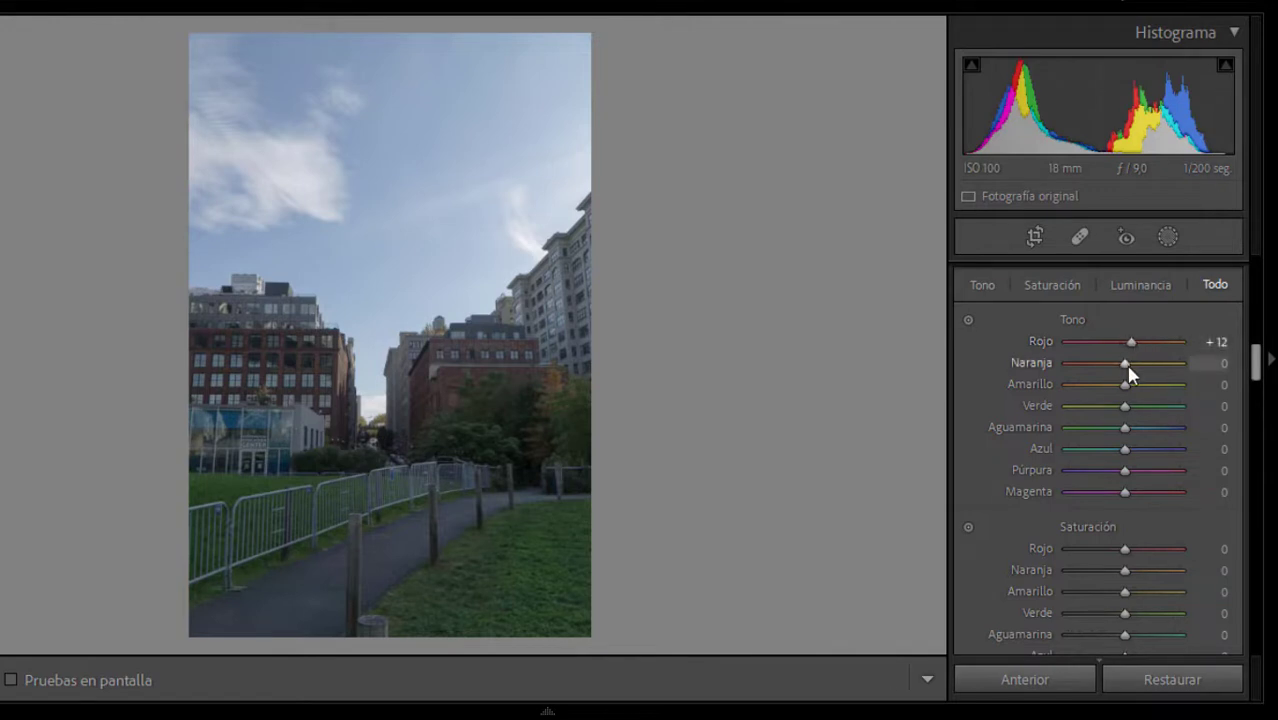
left_click_drag(1128, 364, 1124, 388)
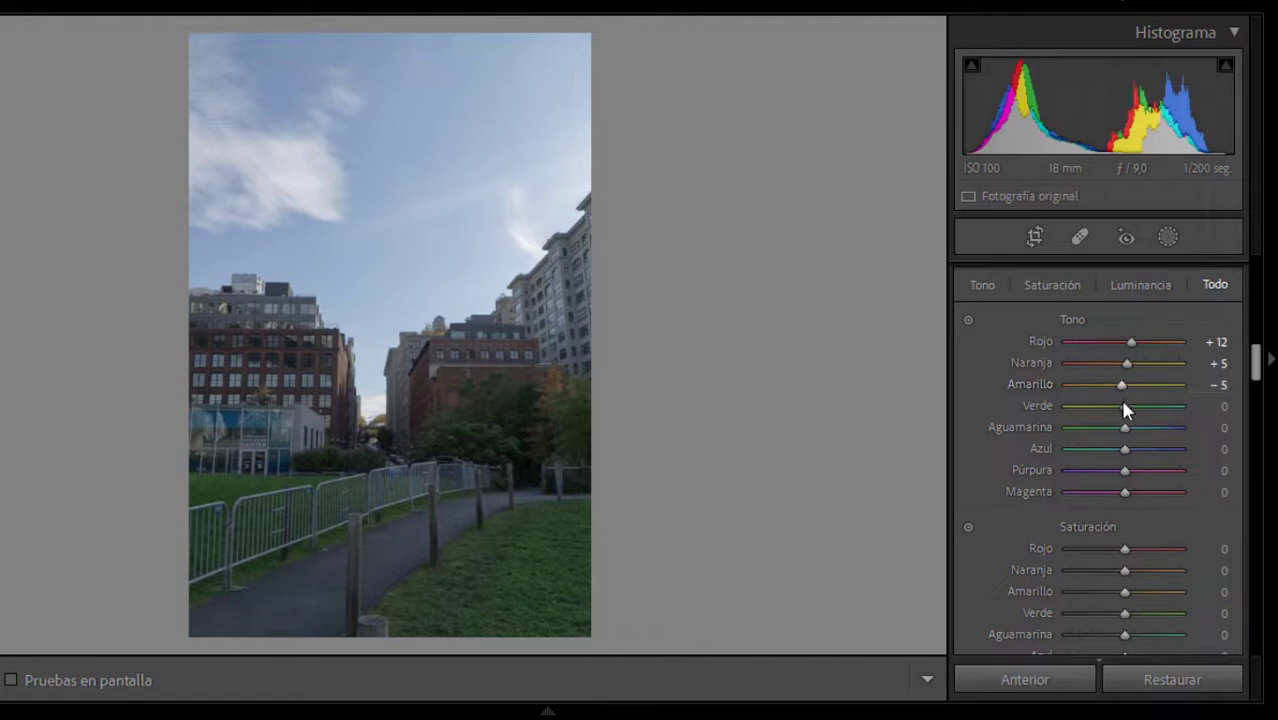
left_click_drag(1123, 408, 1128, 416)
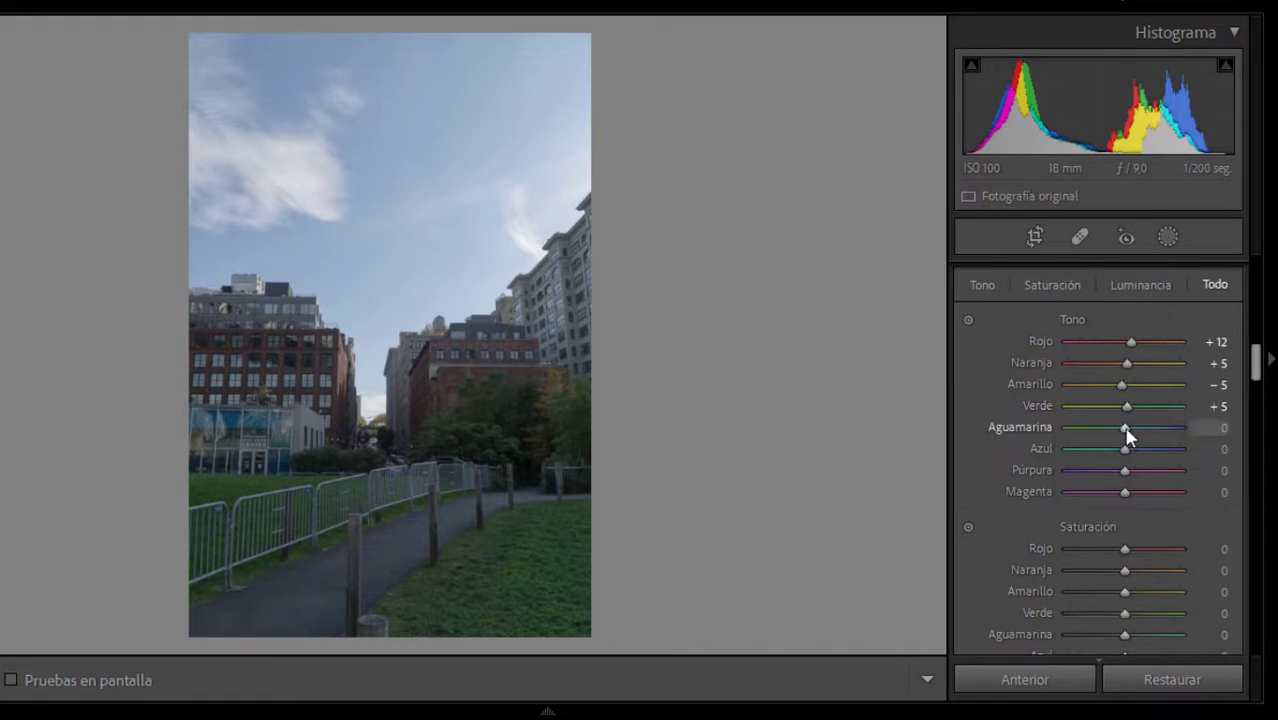
left_click_drag(1126, 428, 1115, 434)
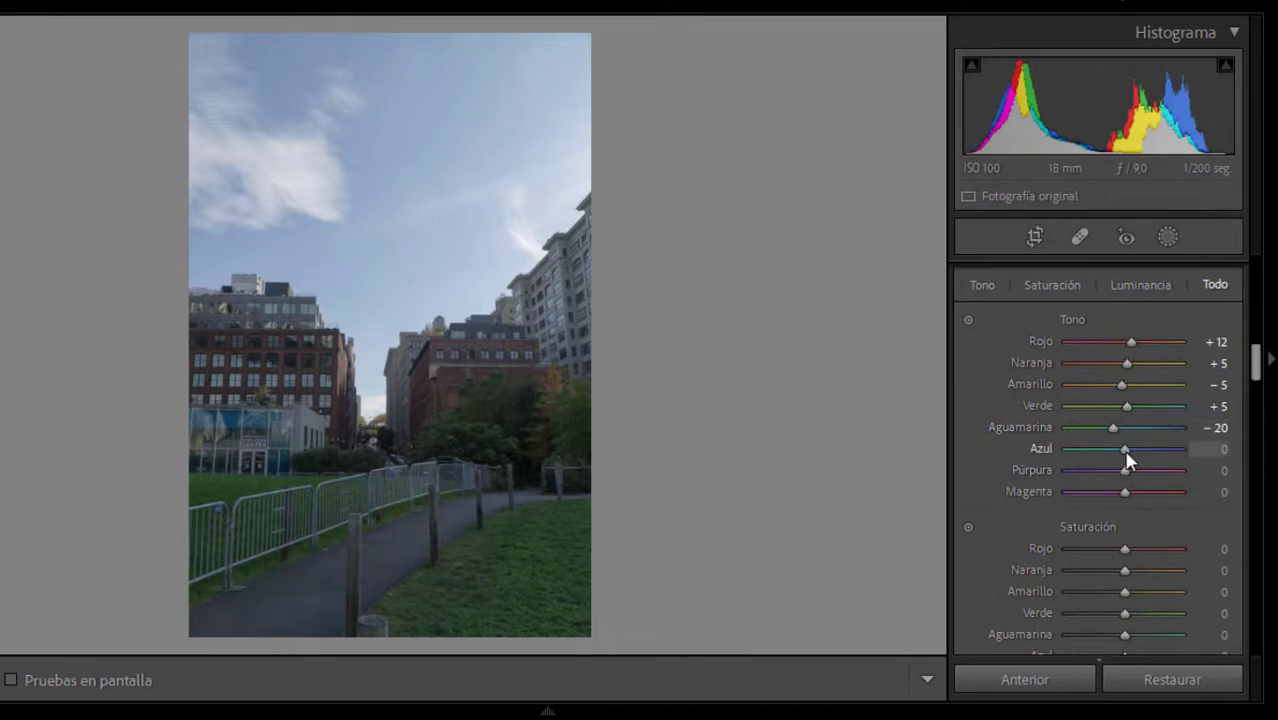
left_click_drag(1124, 450, 1112, 451)
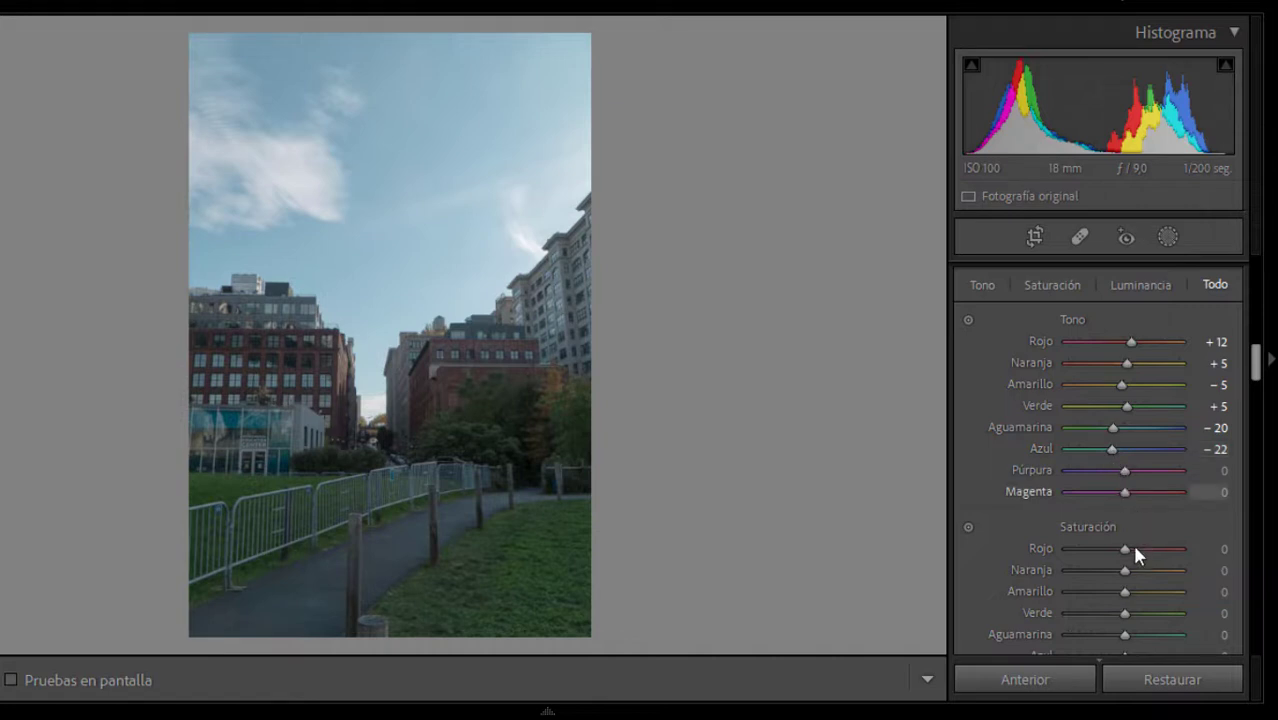
Step: Set HSL saturation to Red +16, Orange +7, Green −43 and Aqua −24
left_click_drag(1124, 549, 1133, 549)
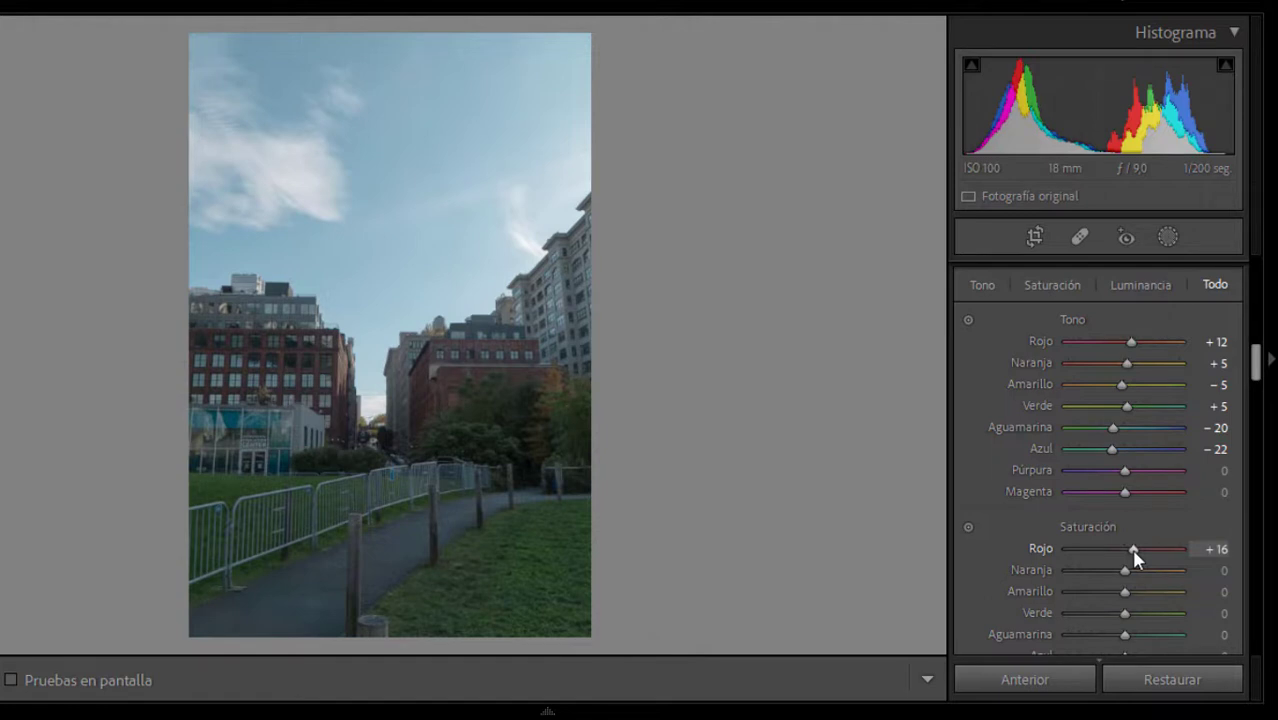
left_click(1133, 569)
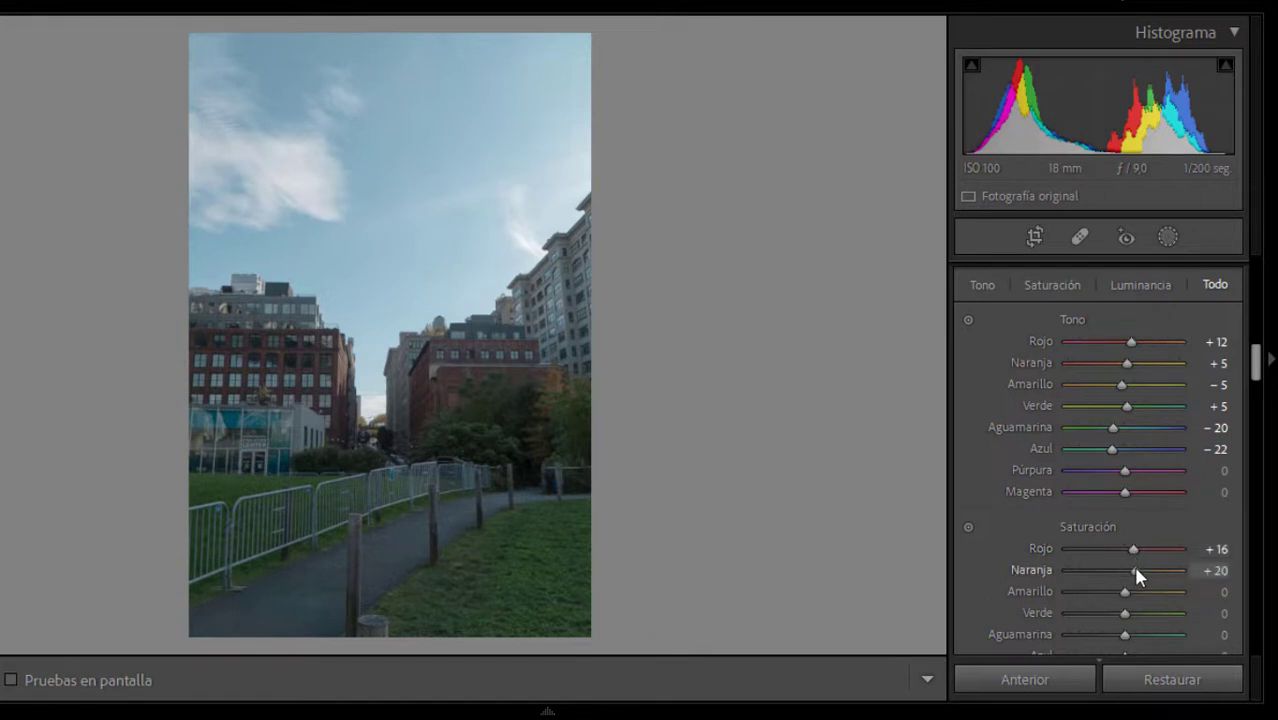
left_click_drag(1132, 570, 1128, 570)
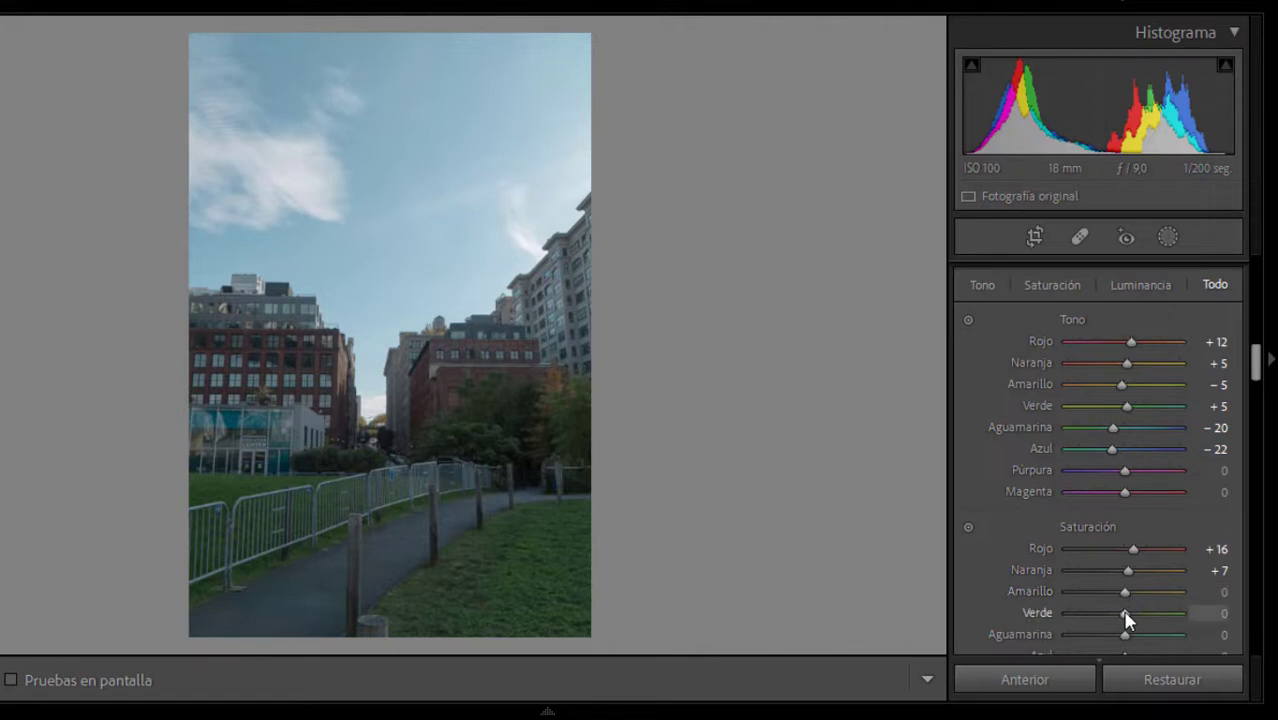
left_click_drag(1125, 612, 1099, 614)
left_click(1112, 634)
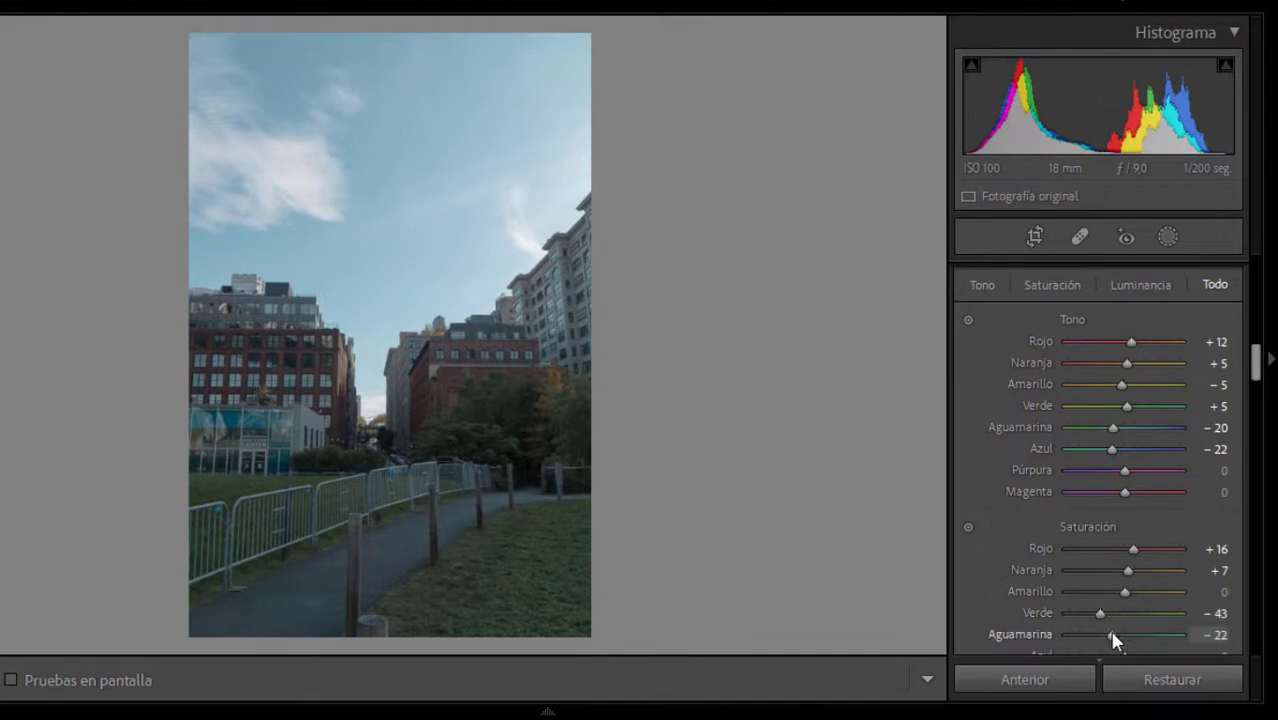
left_click_drag(1112, 634, 1106, 634)
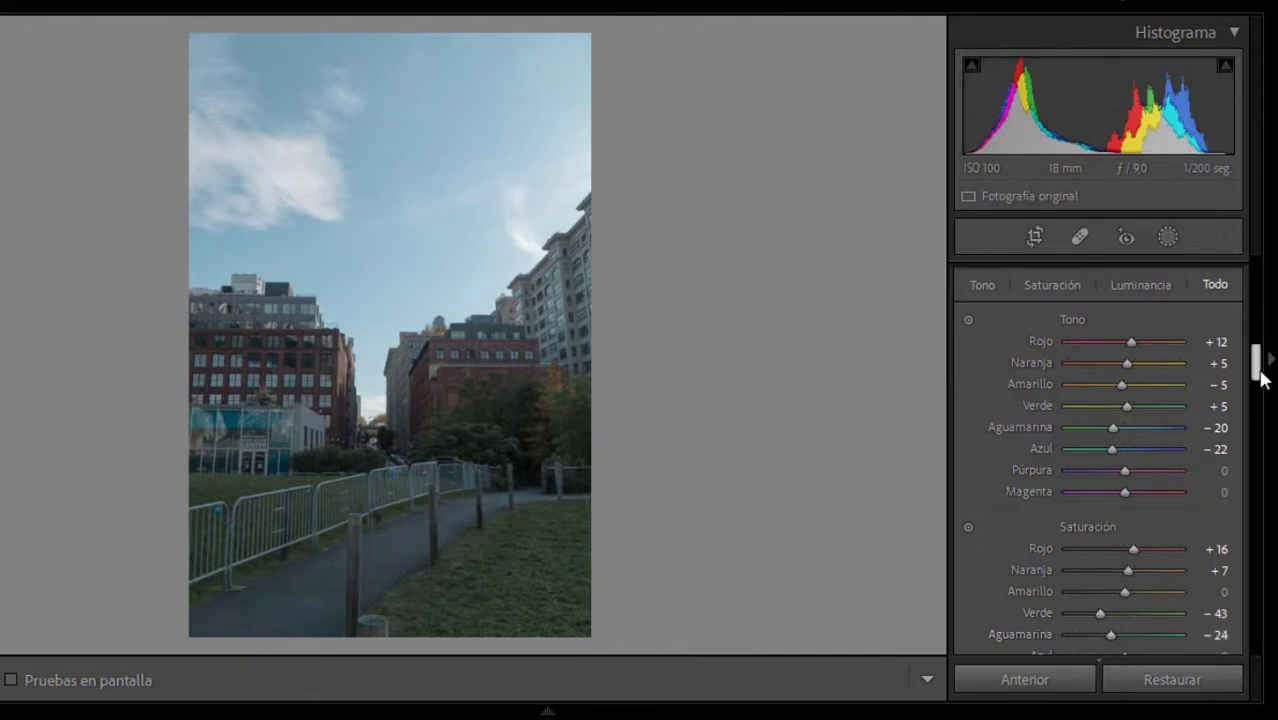
left_click_drag(1255, 362, 1258, 405)
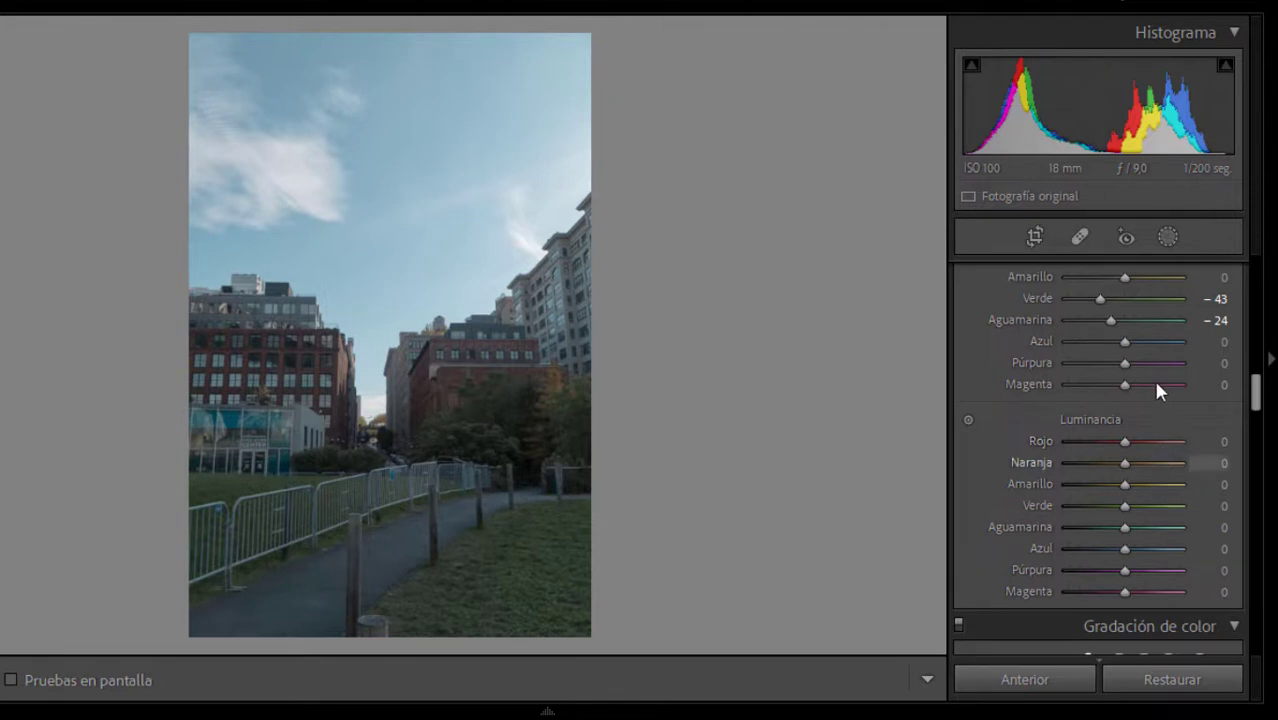
Step: Set HSL saturation Blue +12, Purple −30 and Magenta −30
left_click_drag(1125, 341, 1132, 342)
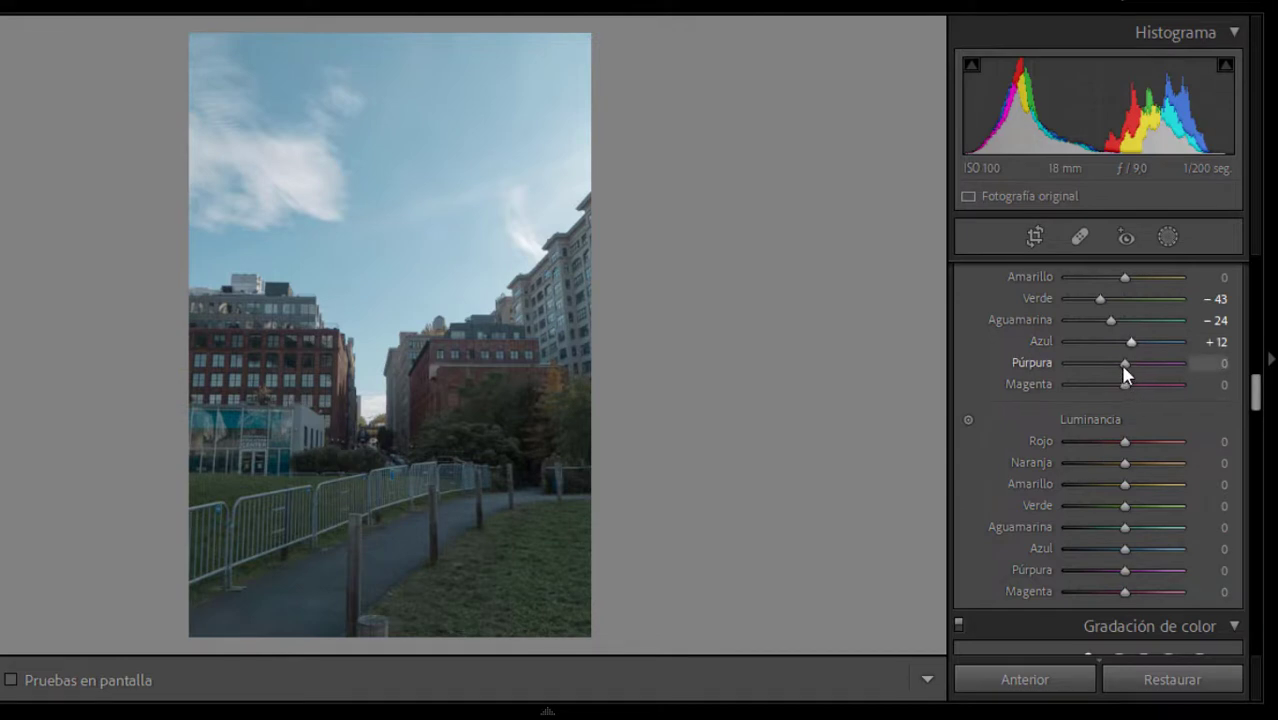
left_click_drag(1124, 363, 1107, 363)
left_click_drag(1123, 384, 1107, 390)
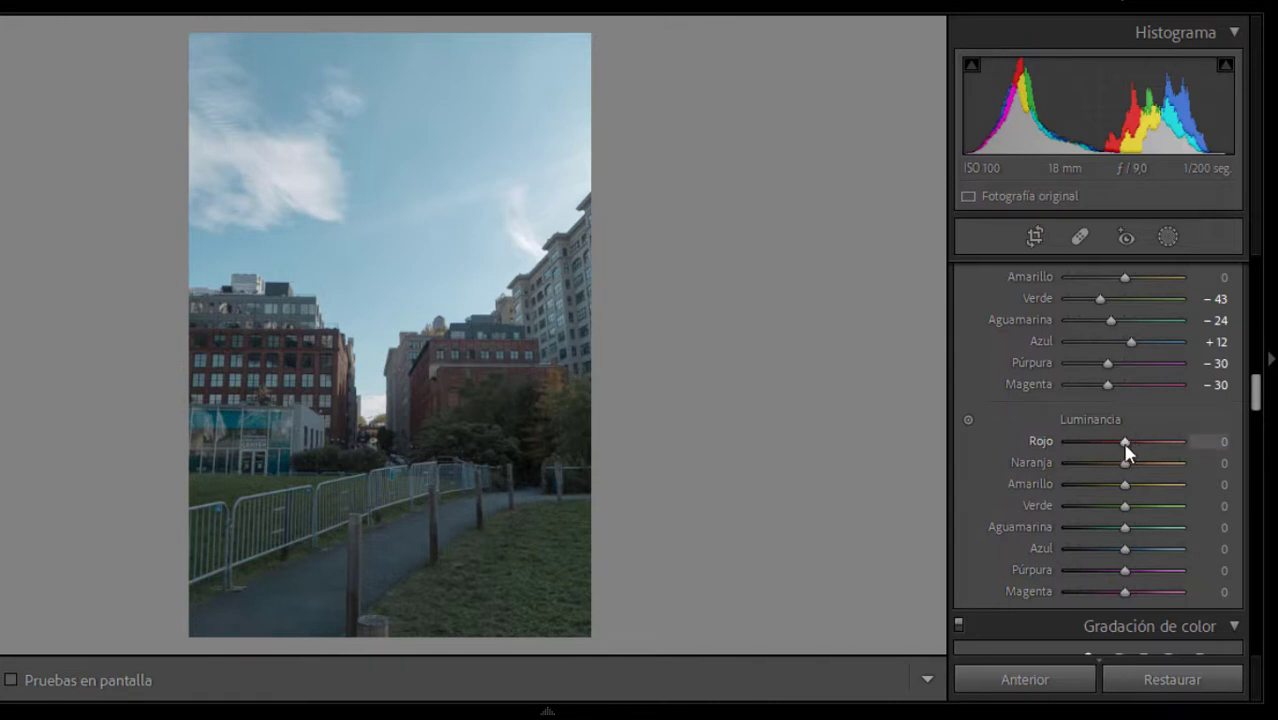
Step: Set HSL luminance Red −20, Orange −10, Yellow −16, Blue −14 and Magenta −16
left_click_drag(1125, 447, 1115, 447)
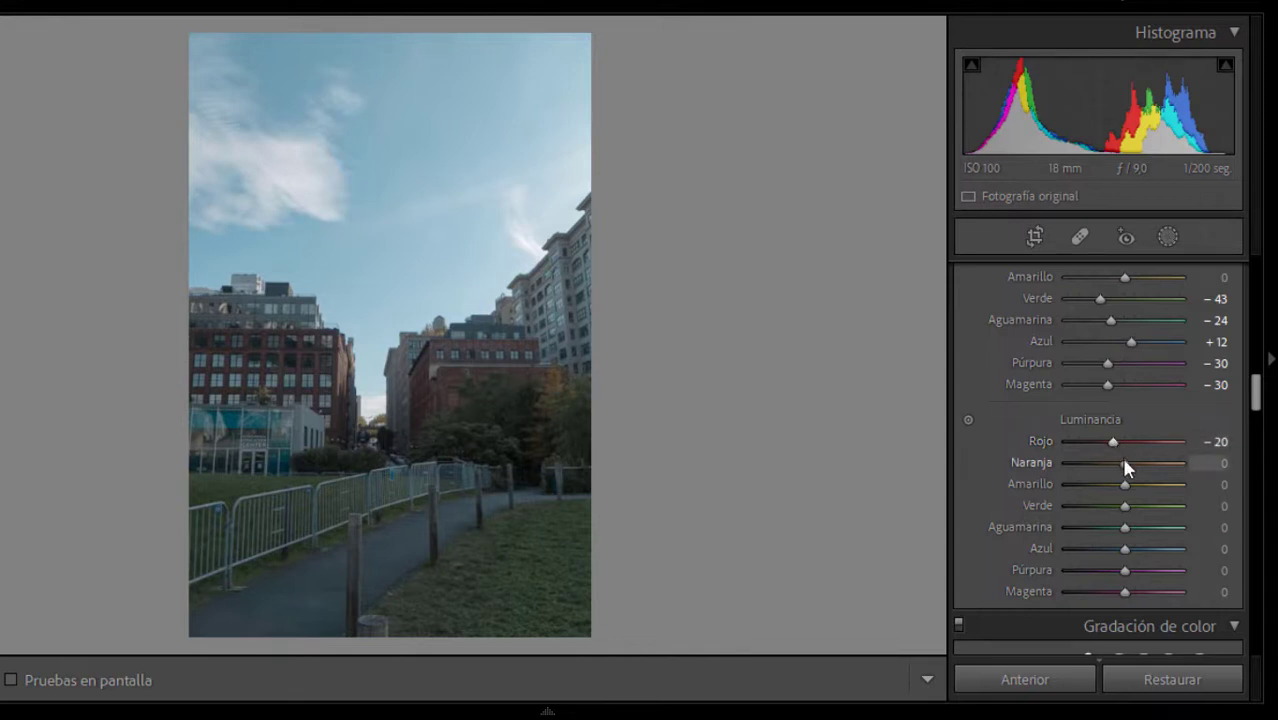
left_click(1120, 463)
left_click_drag(1120, 462, 1117, 463)
left_click_drag(1123, 484, 1115, 485)
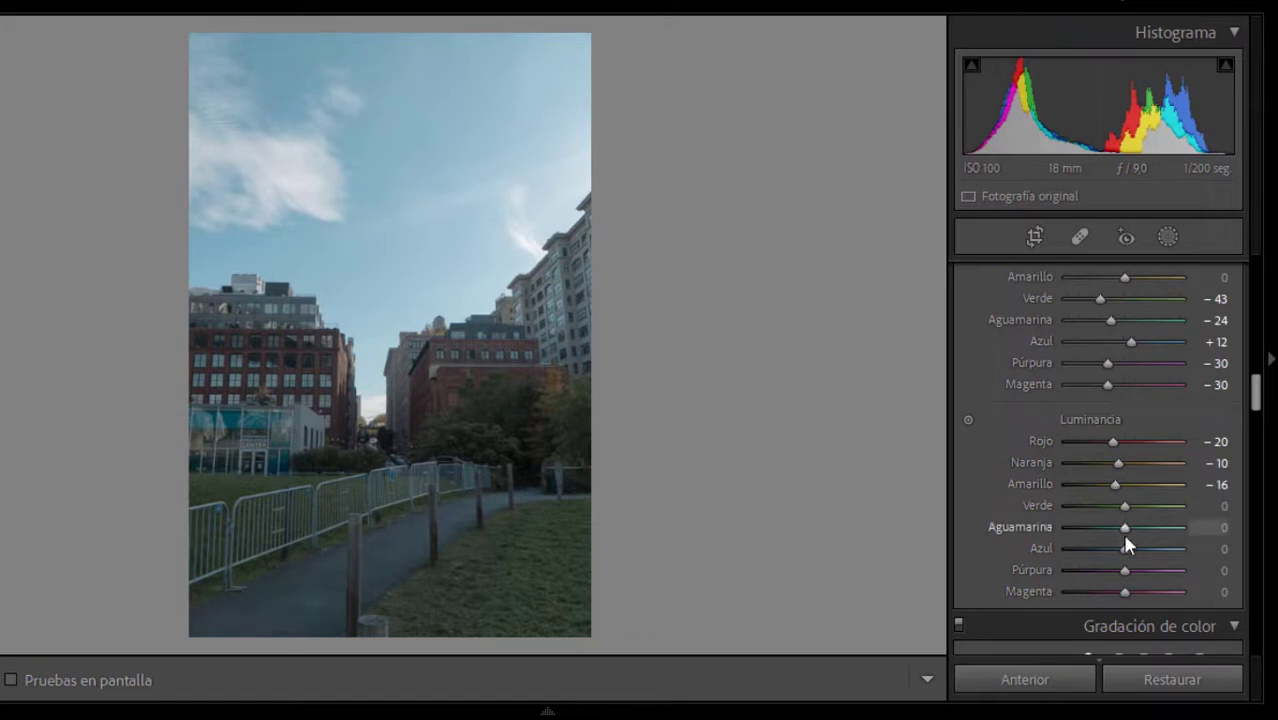
left_click_drag(1125, 549, 1117, 553)
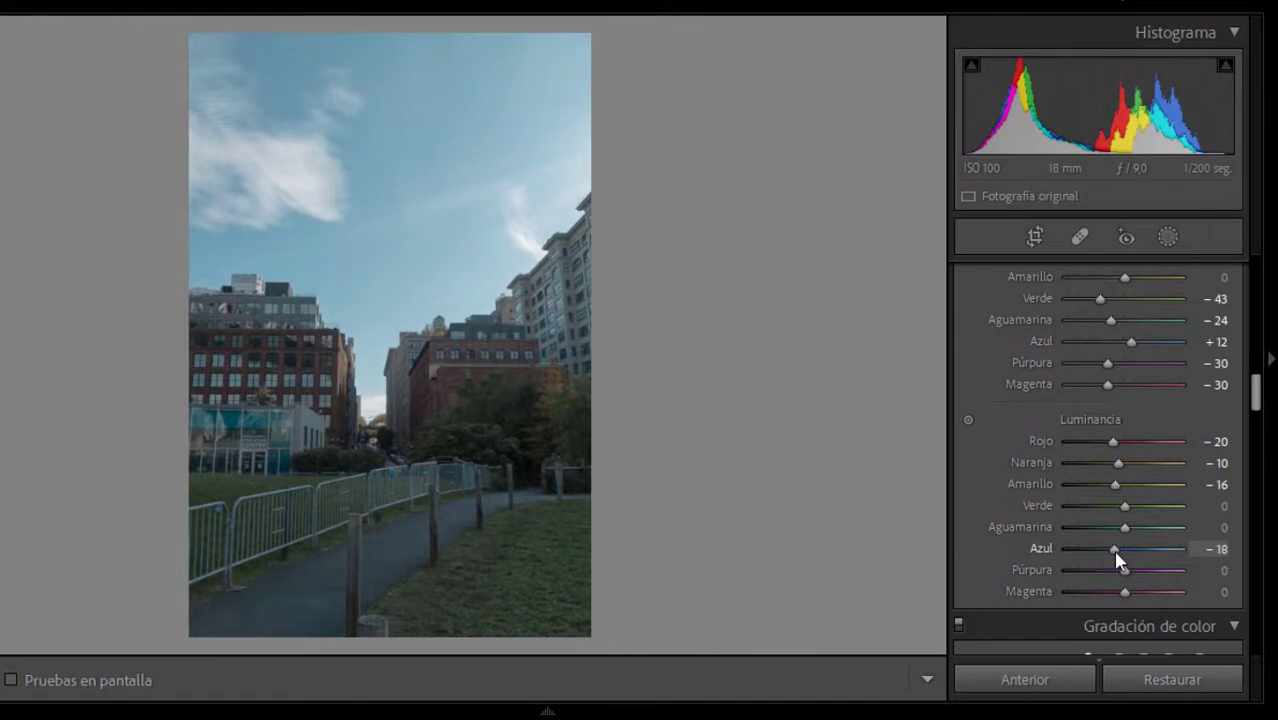
key("Up")
key("Up")
key("Up")
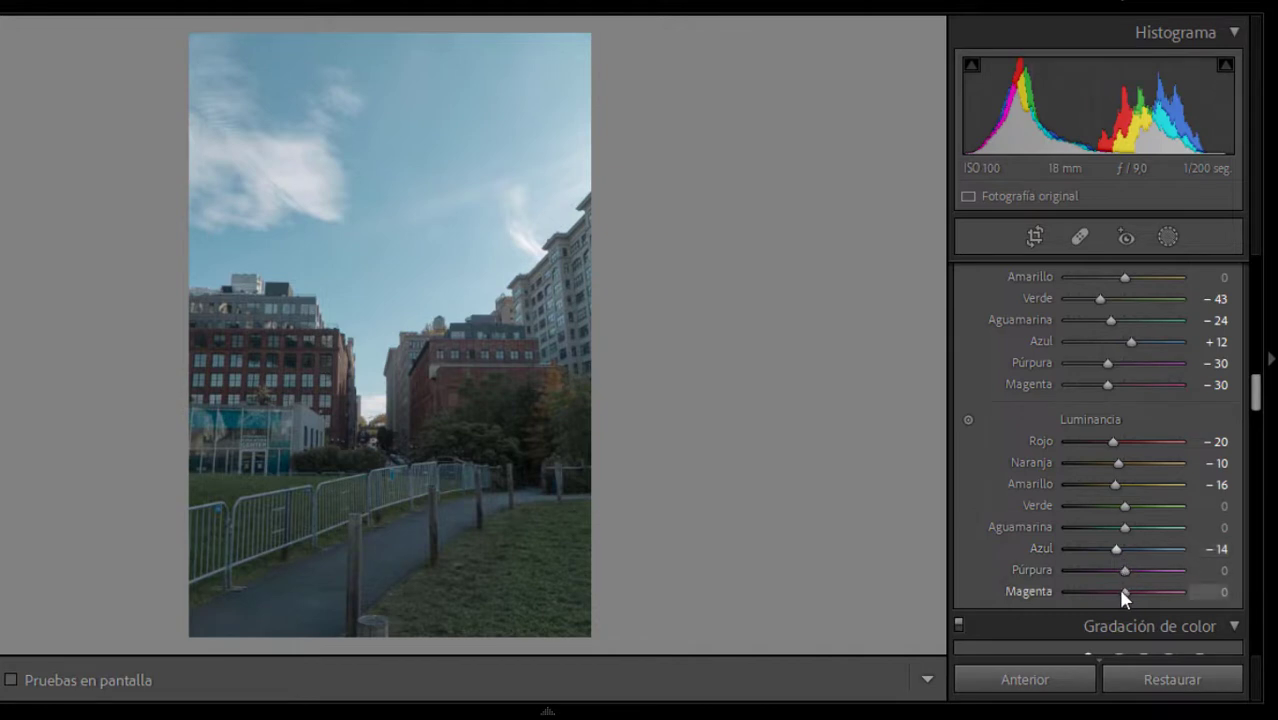
left_click_drag(1118, 587, 1116, 589)
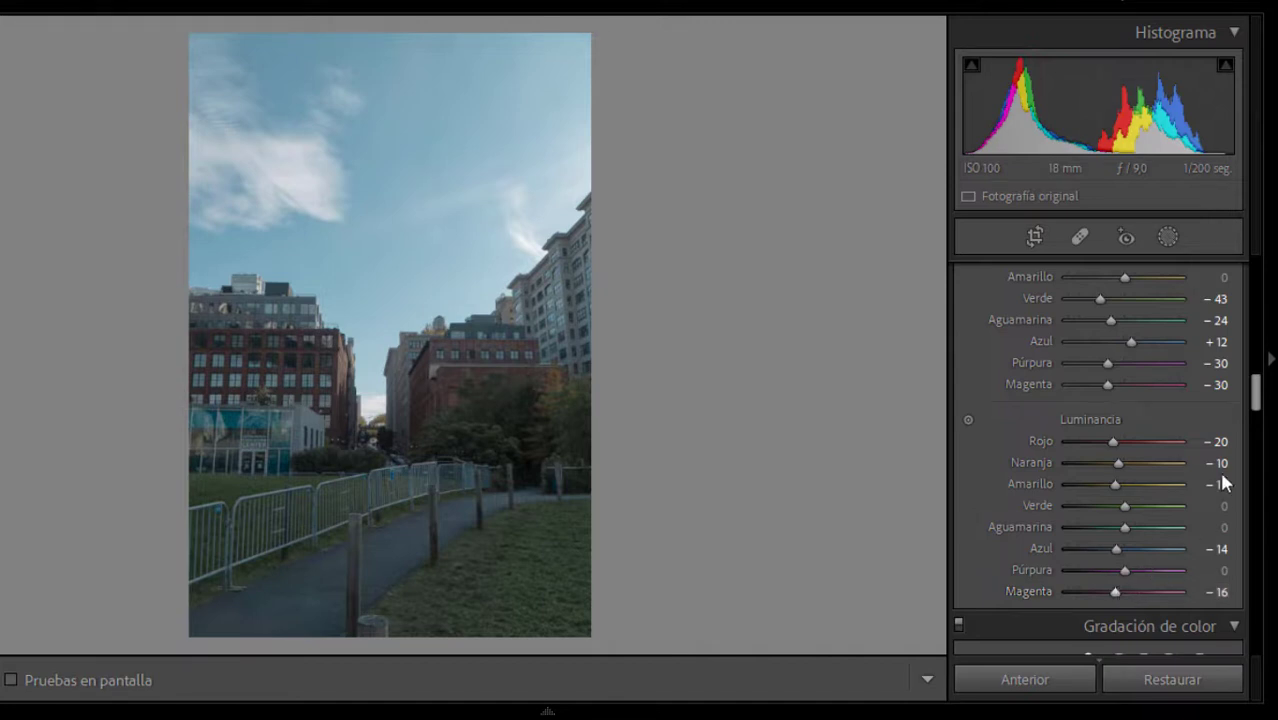
scroll(1258, 398, "down", 3)
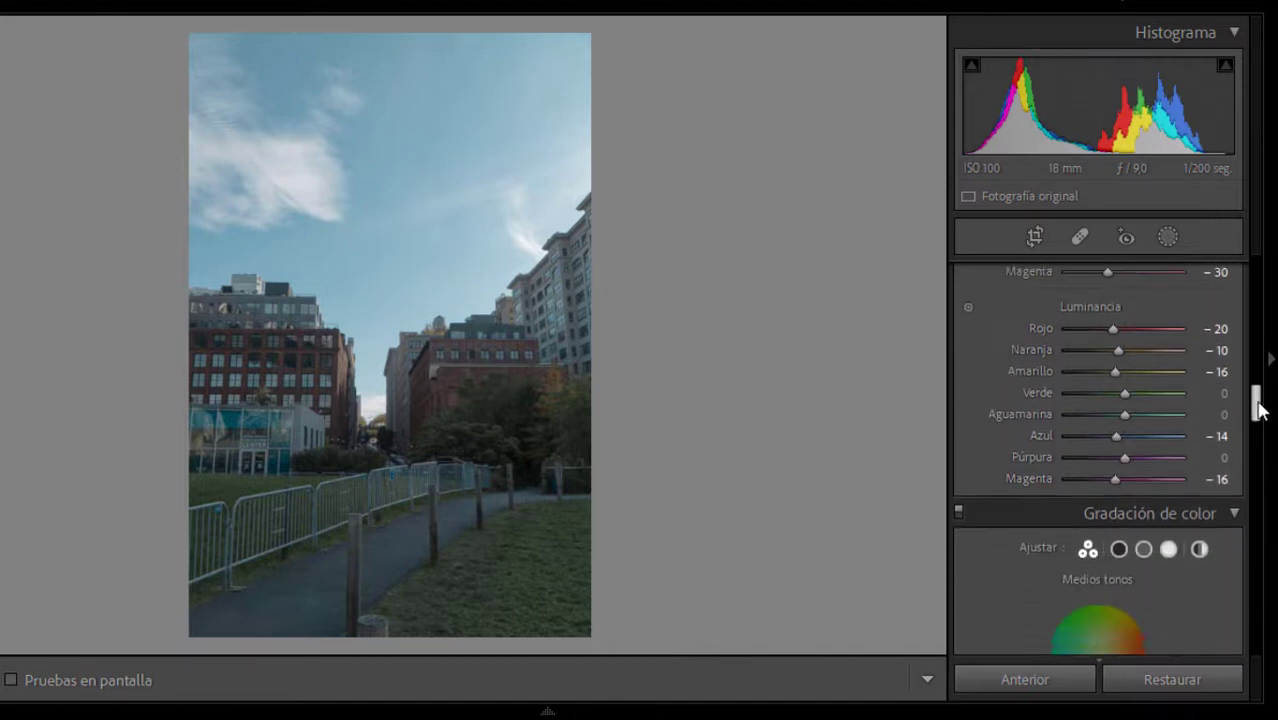
key("y")
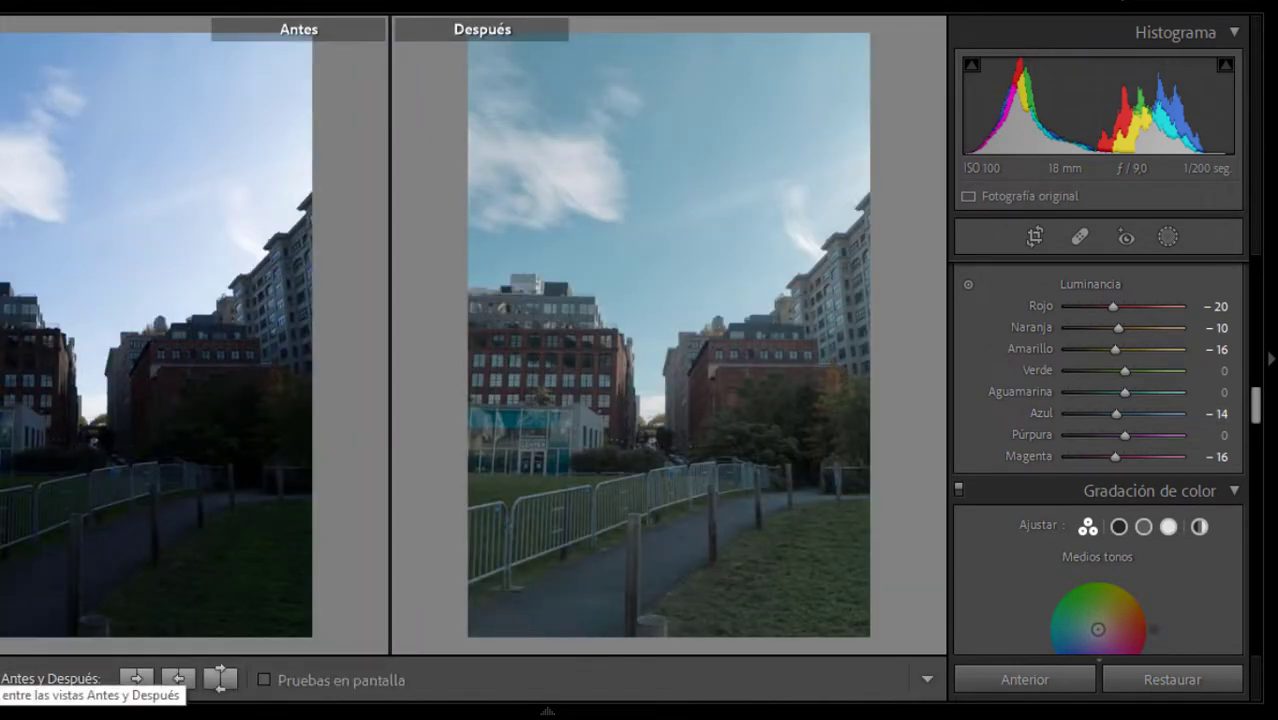
key("shift+y")
key("alt+y")
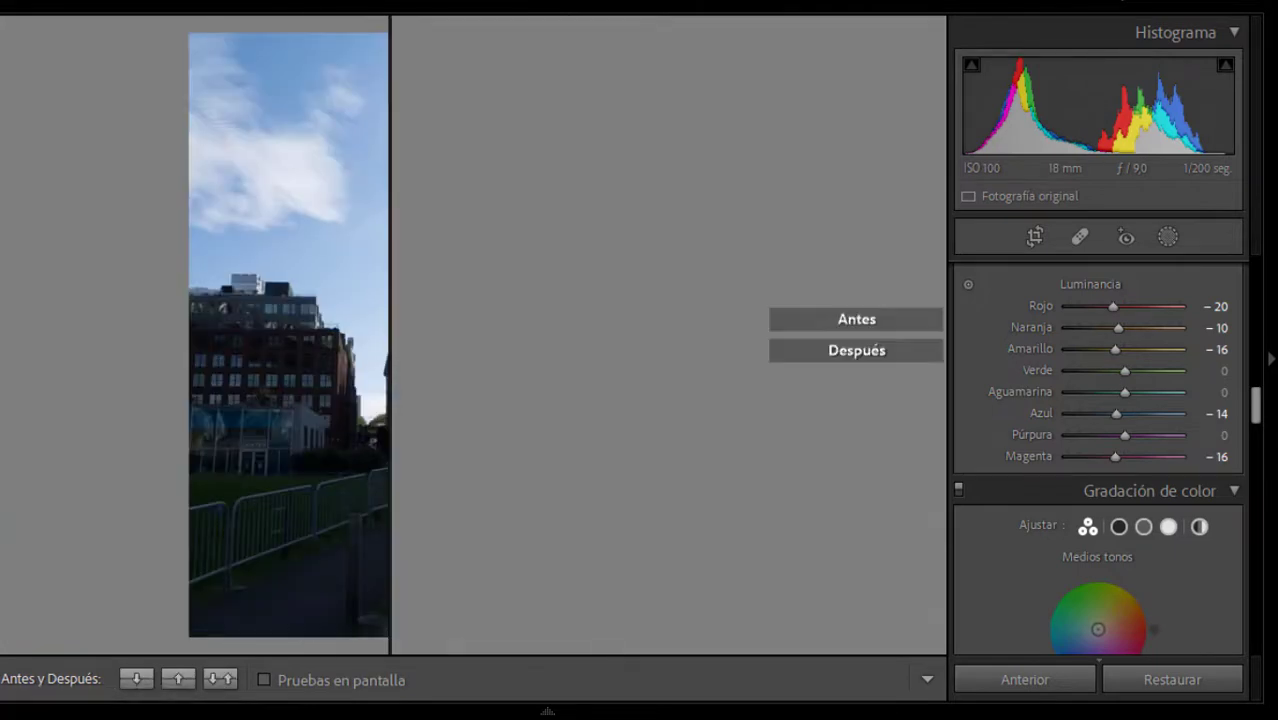
key("shift+y")
key("y")
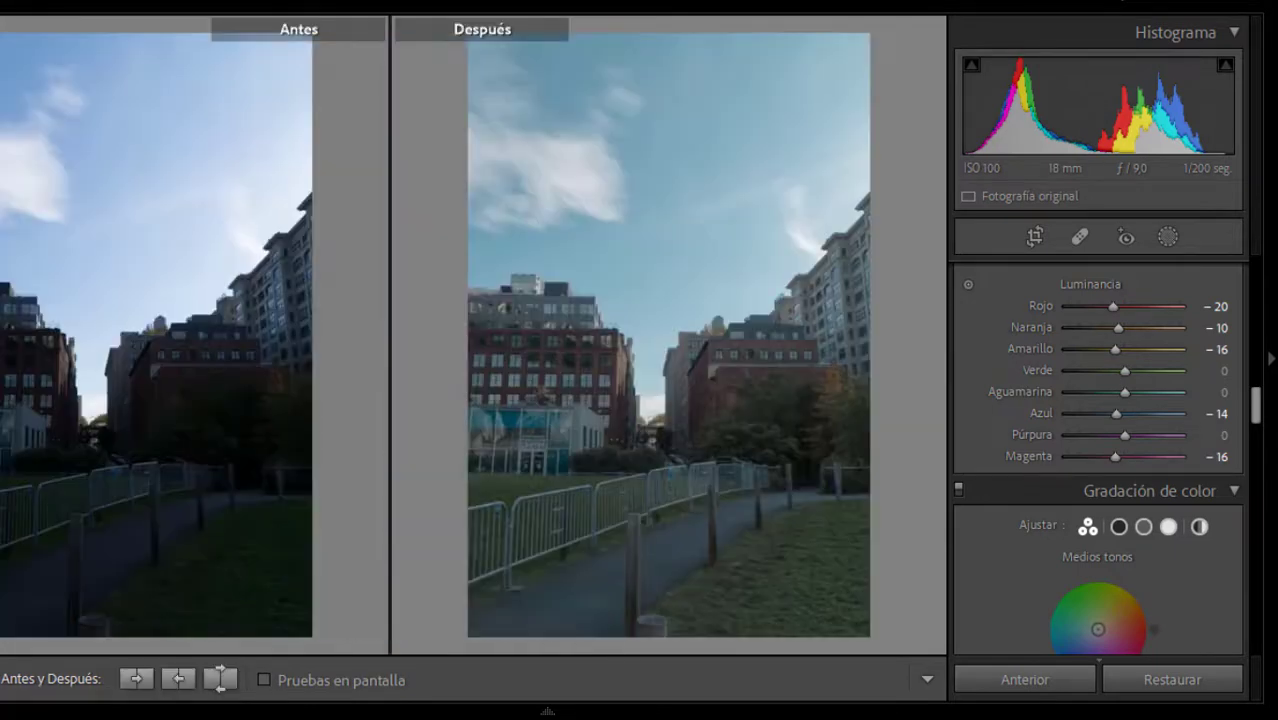
key("y")
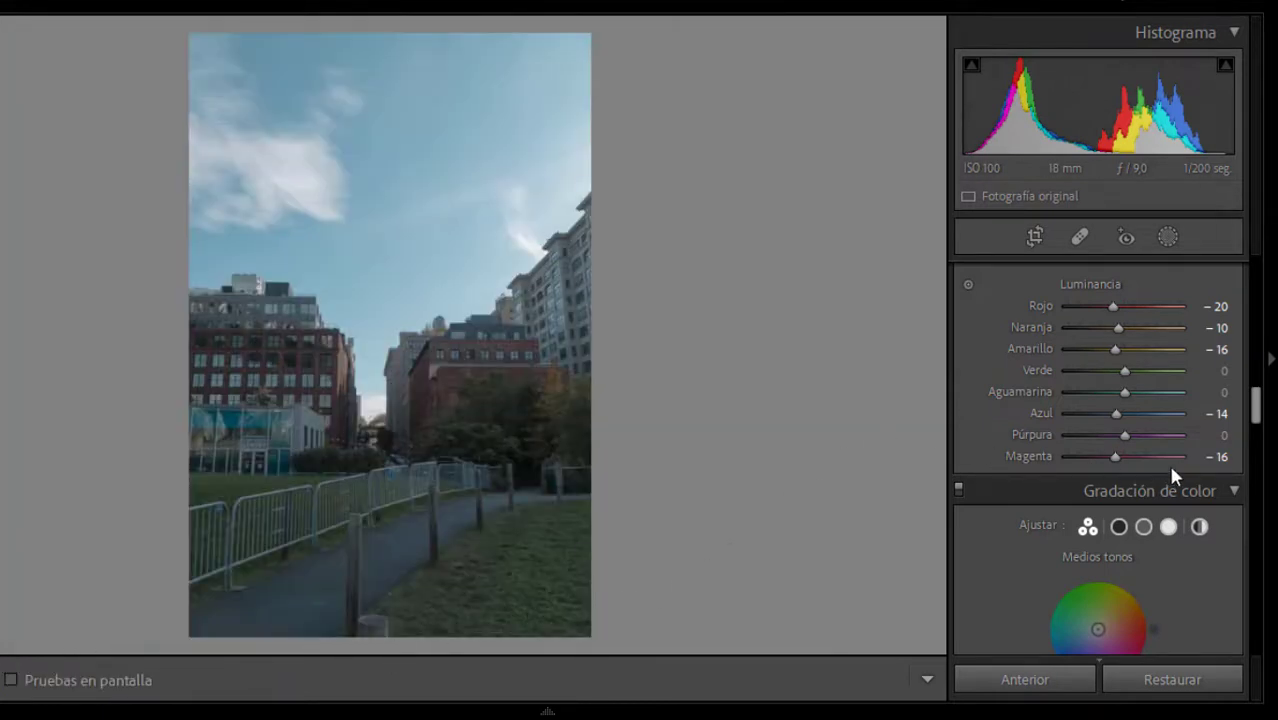
scroll(1257, 412, "down", 1)
left_click_drag(1257, 412, 1256, 426)
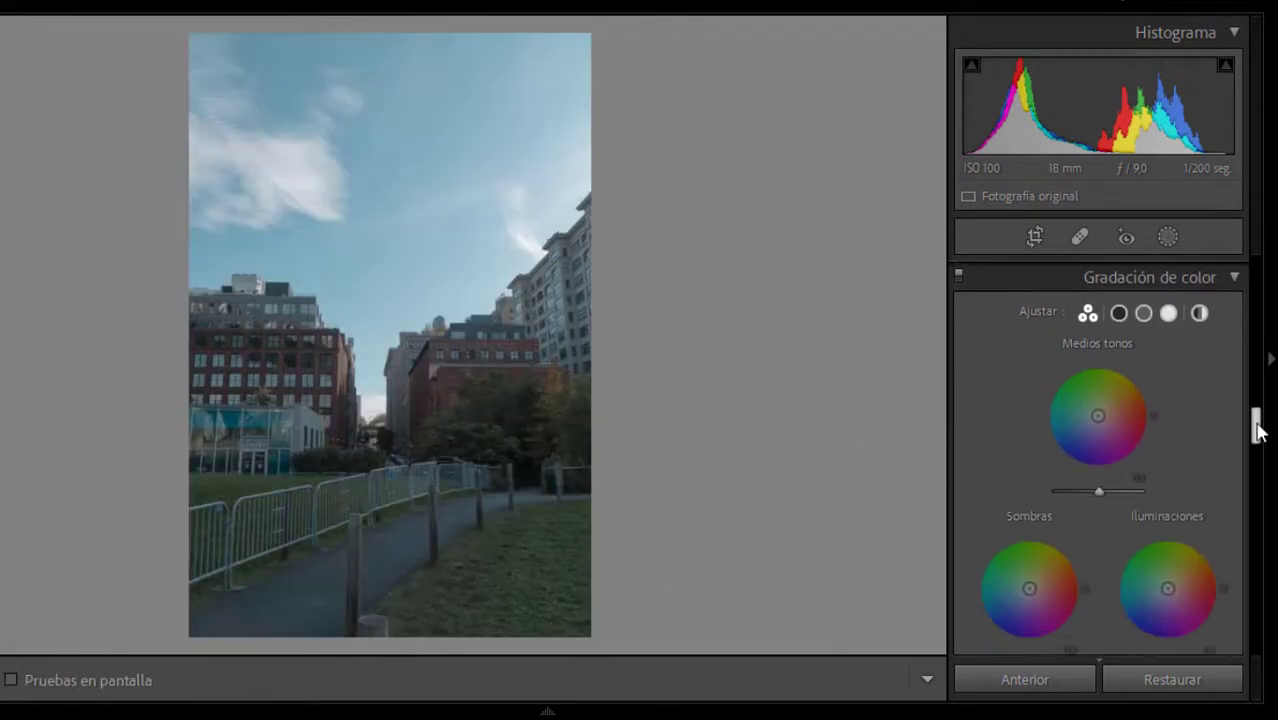
left_click(1119, 313)
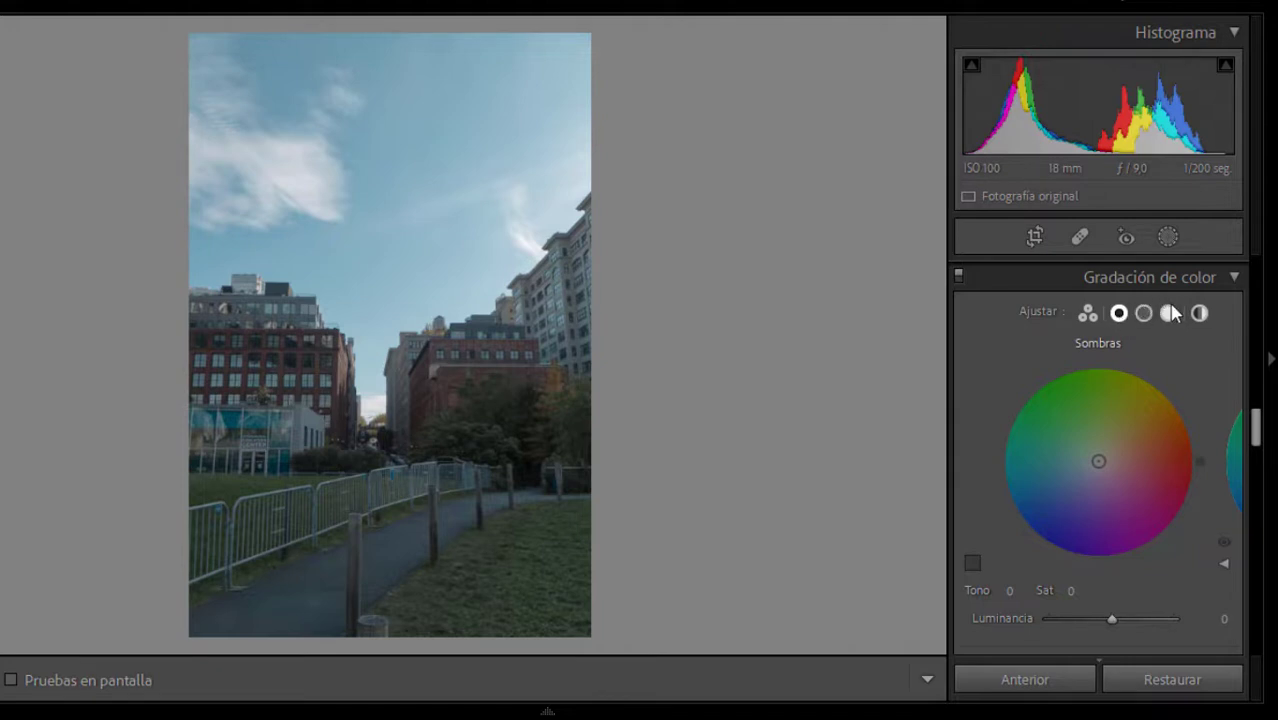
left_click(1169, 314)
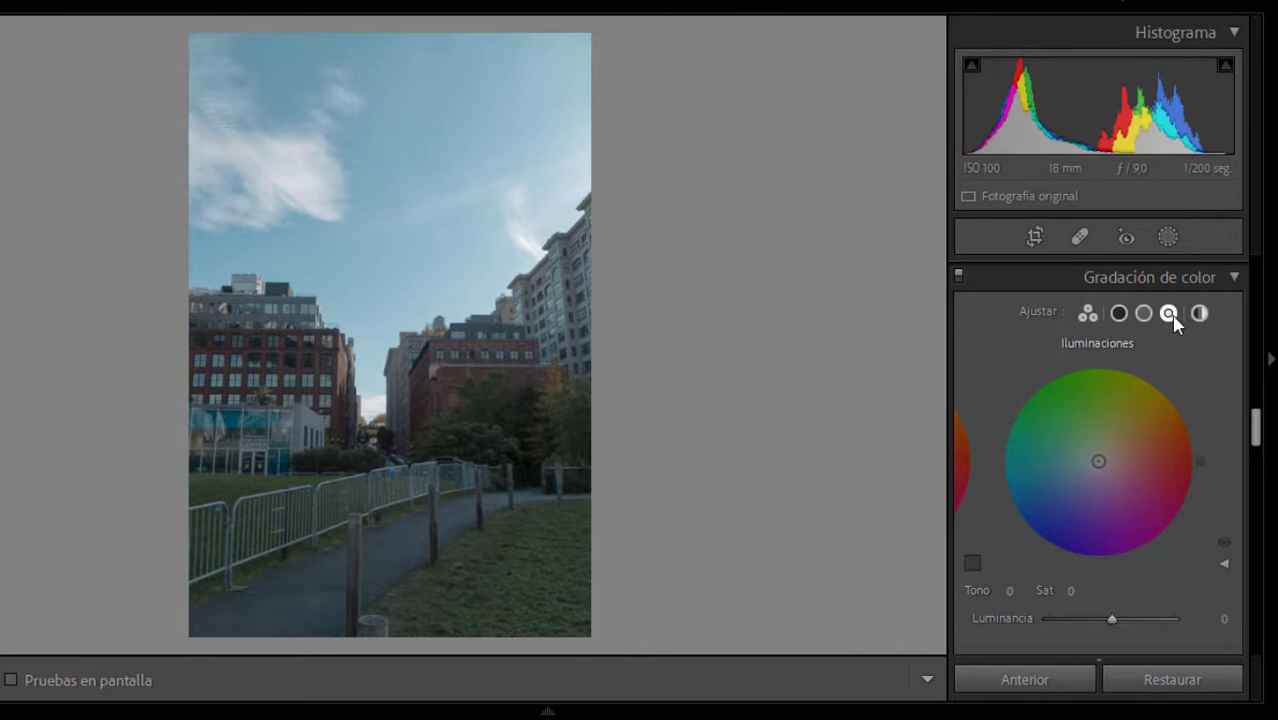
left_click(1113, 316)
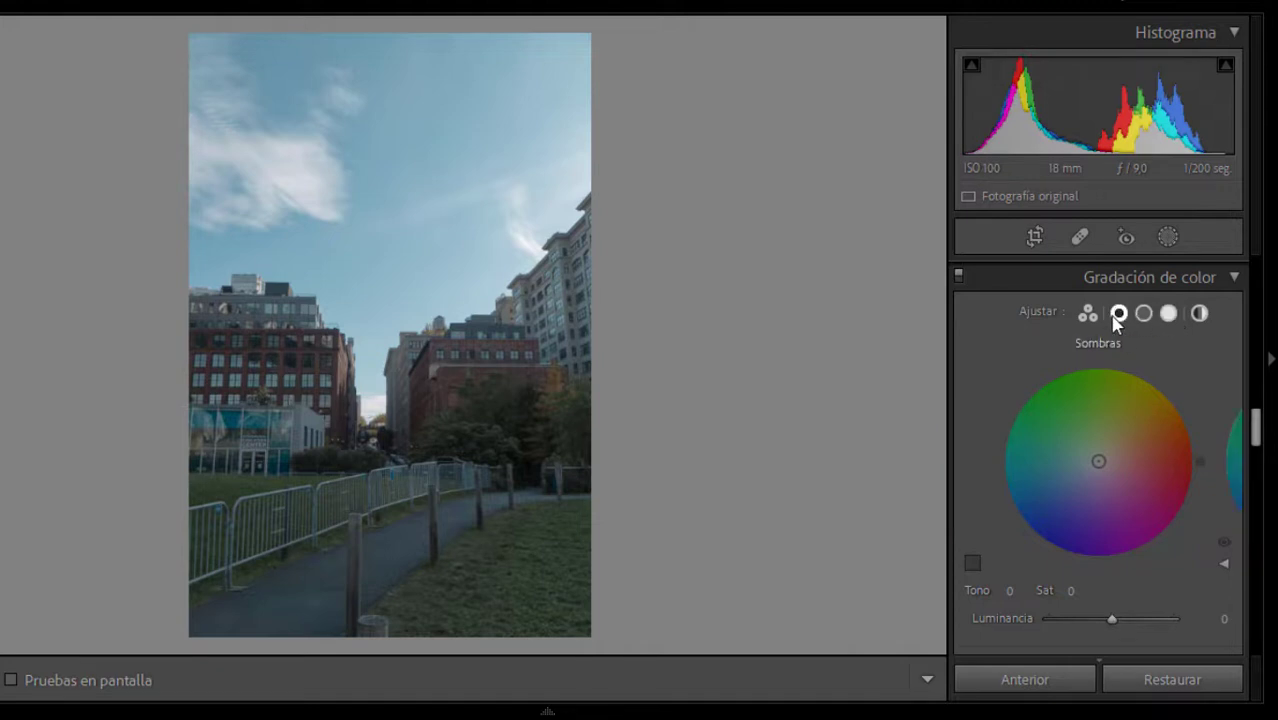
left_click(1087, 314)
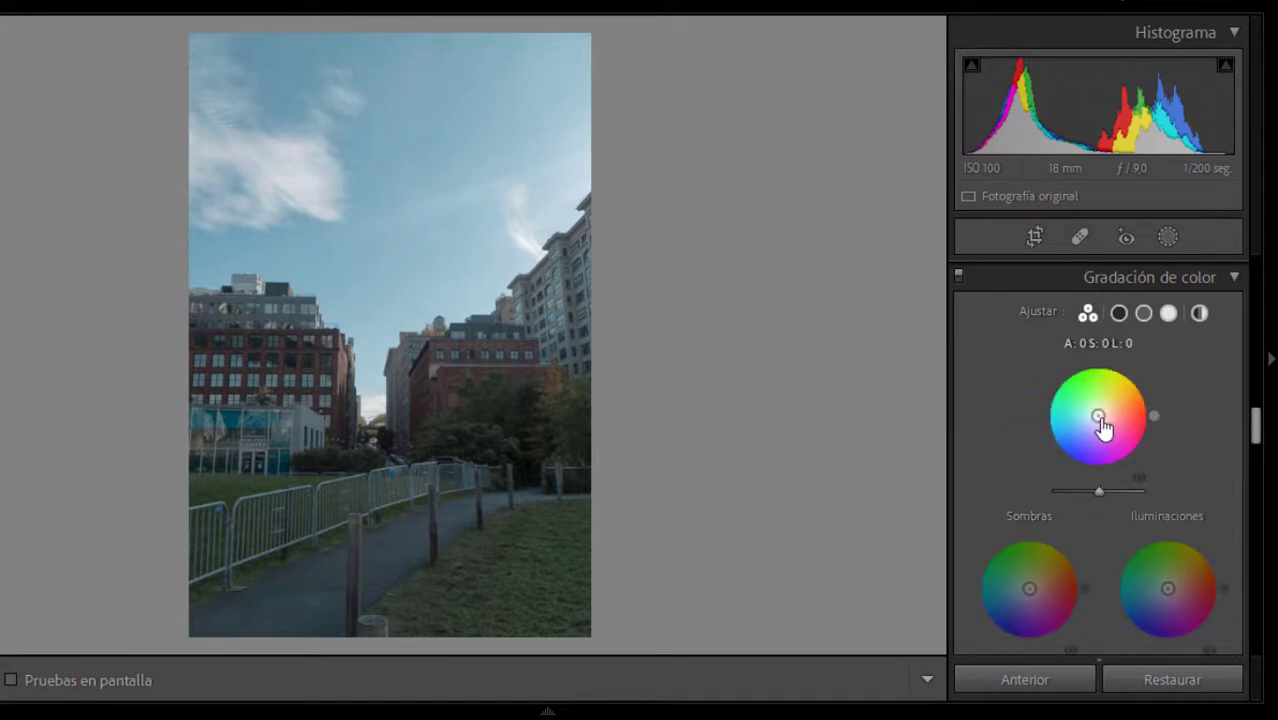
Step: Color-grade shadows purple-blue (hue 267, saturation 24) and highlights warm (hue 52, saturation 13)
left_click_drag(1098, 415, 1138, 416)
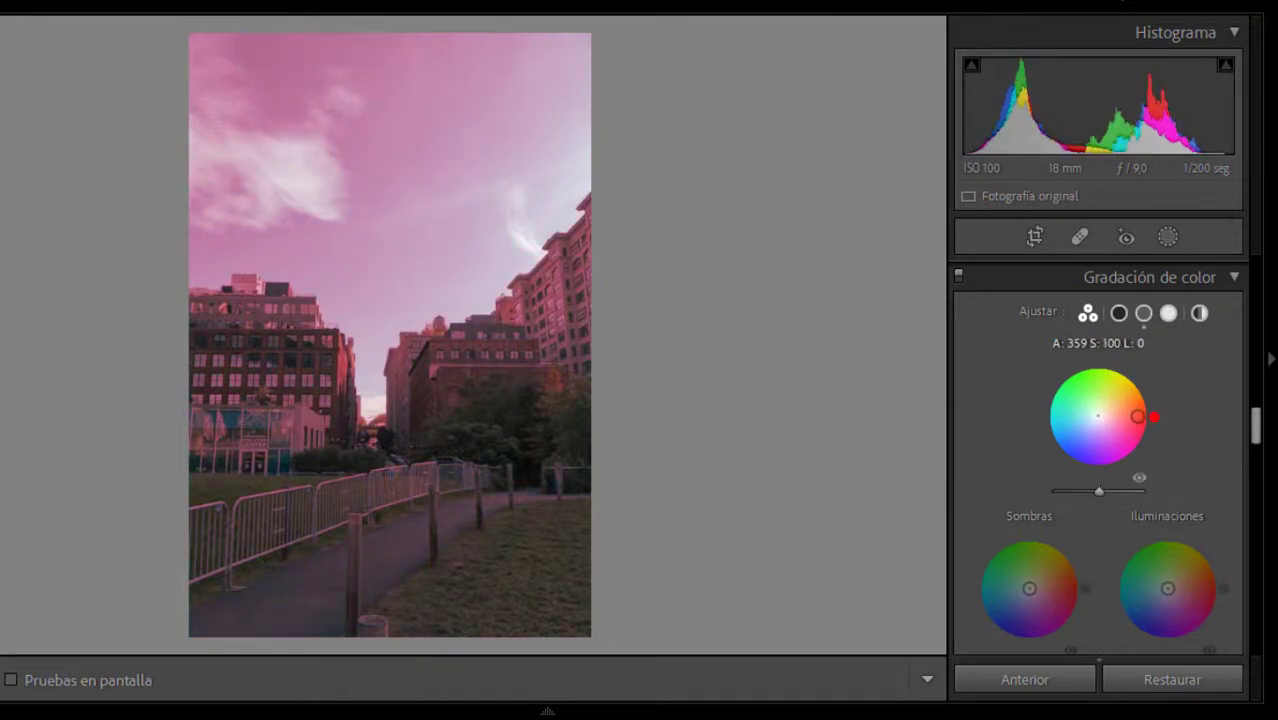
left_click_drag(1138, 416, 1109, 413)
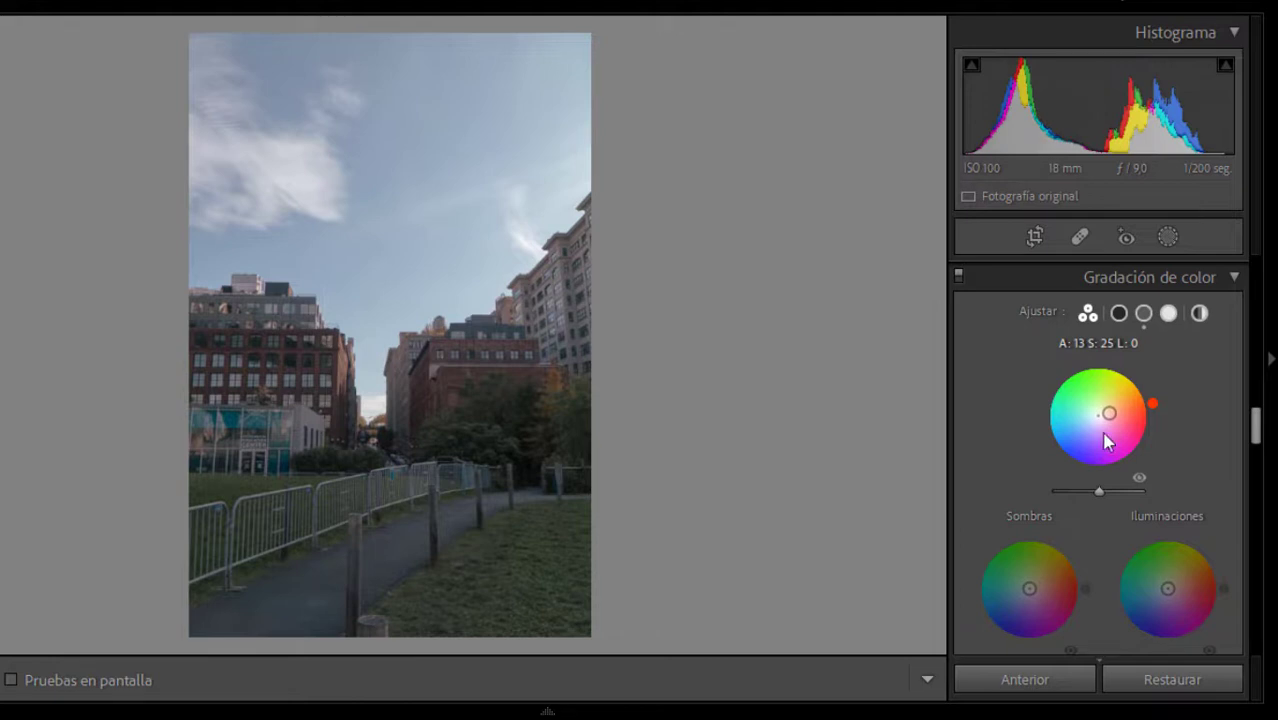
left_click_drag(1167, 590, 1171, 583)
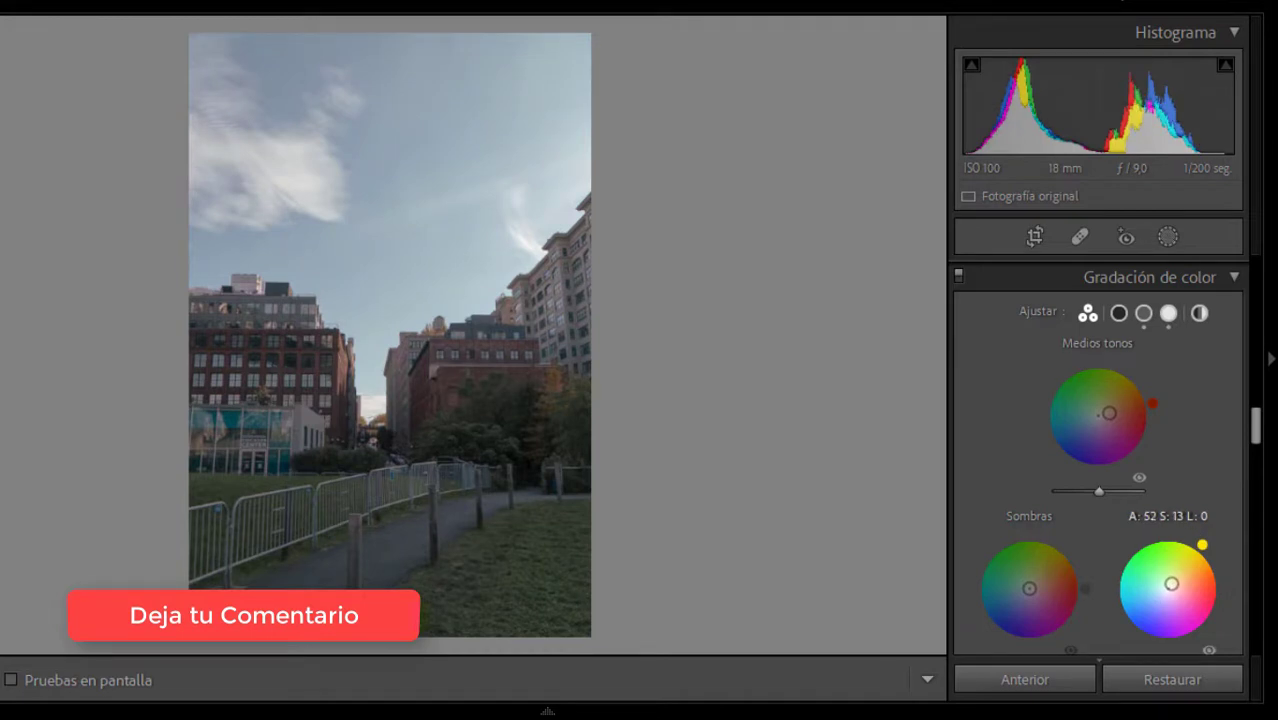
left_click(1033, 590)
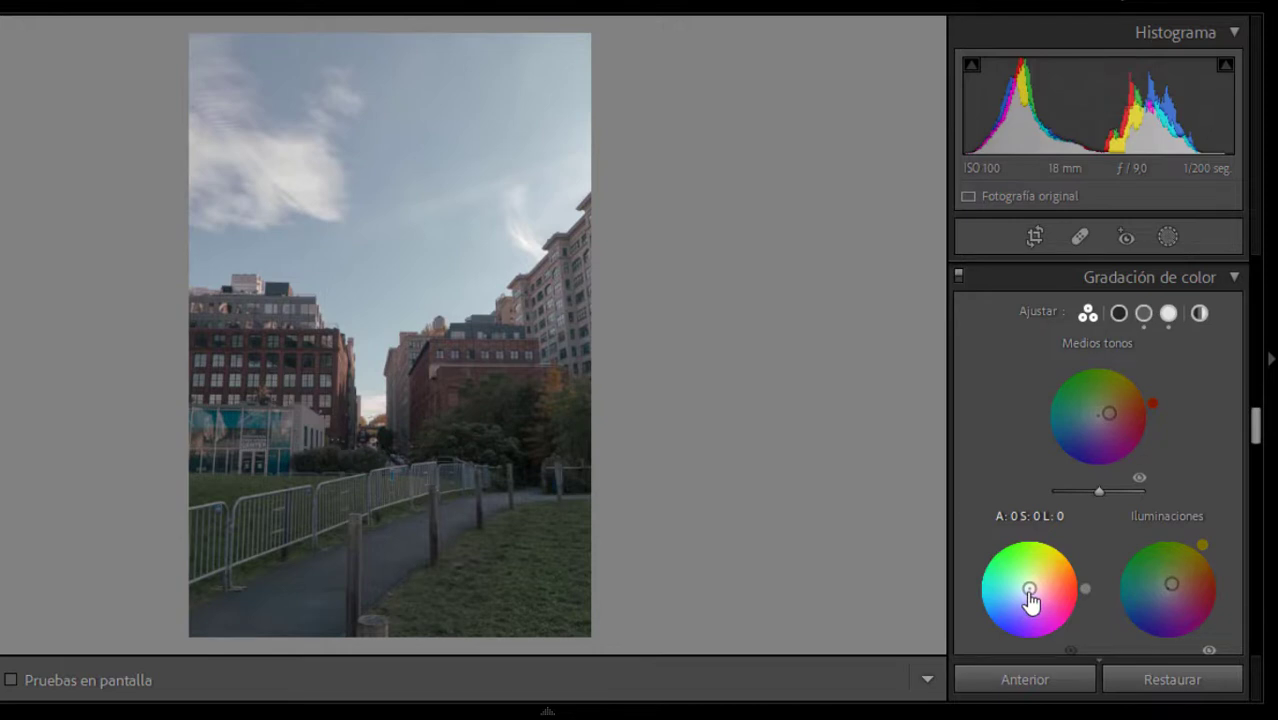
left_click_drag(1029, 595, 1029, 595)
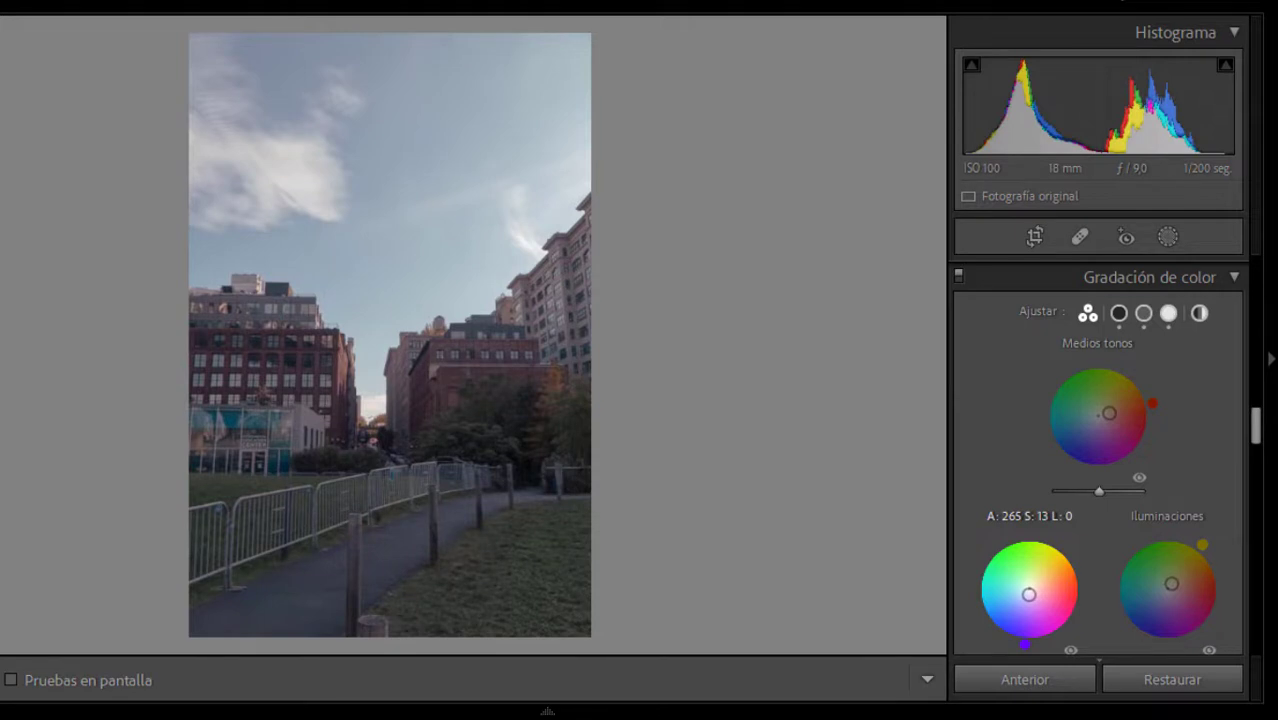
left_click_drag(1029, 595, 1029, 600)
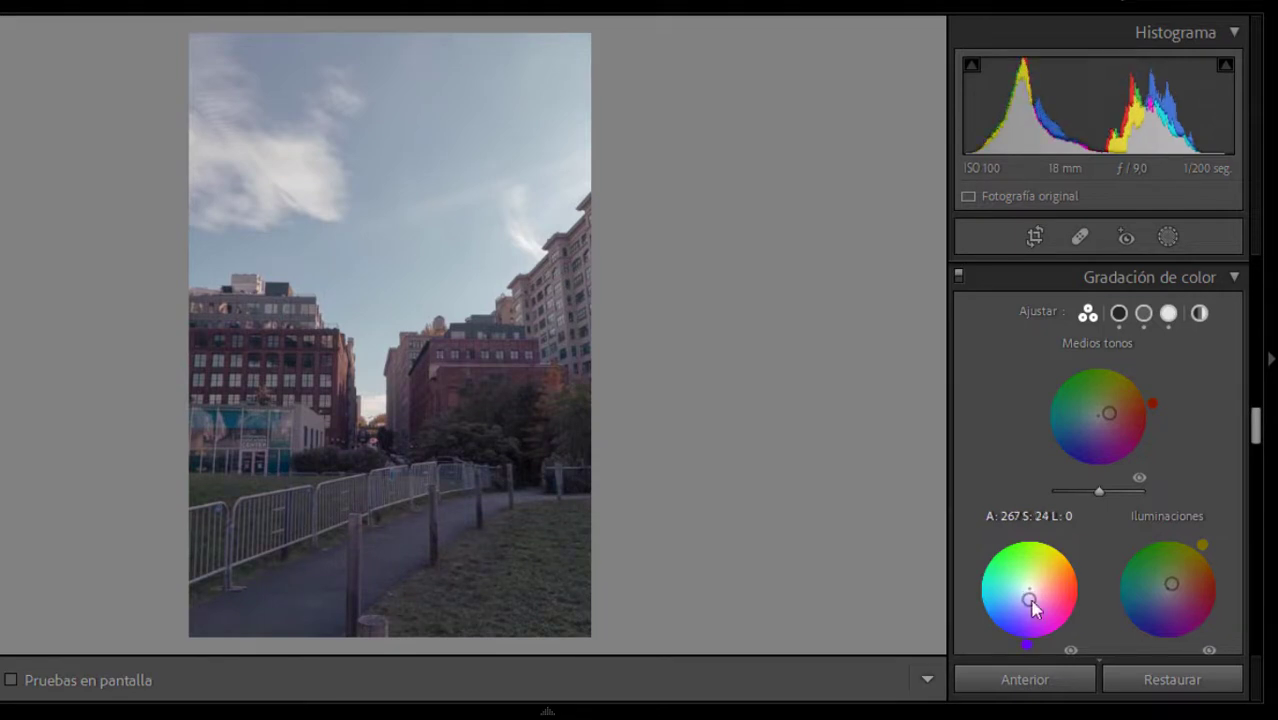
left_click_drag(1255, 428, 1260, 460)
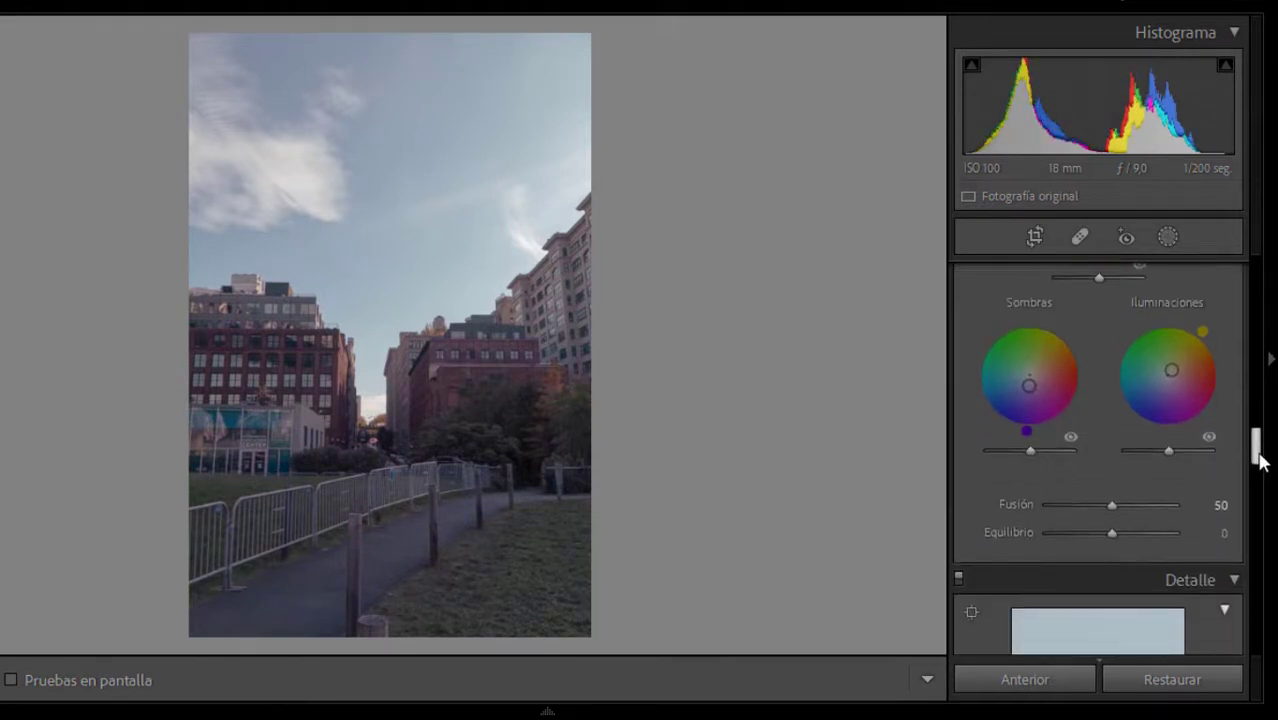
Step: Set sharpening Amount 92, Radius 1.4 and Masking 91, keeping Detail at 25
scroll(1260, 460, "down", 2)
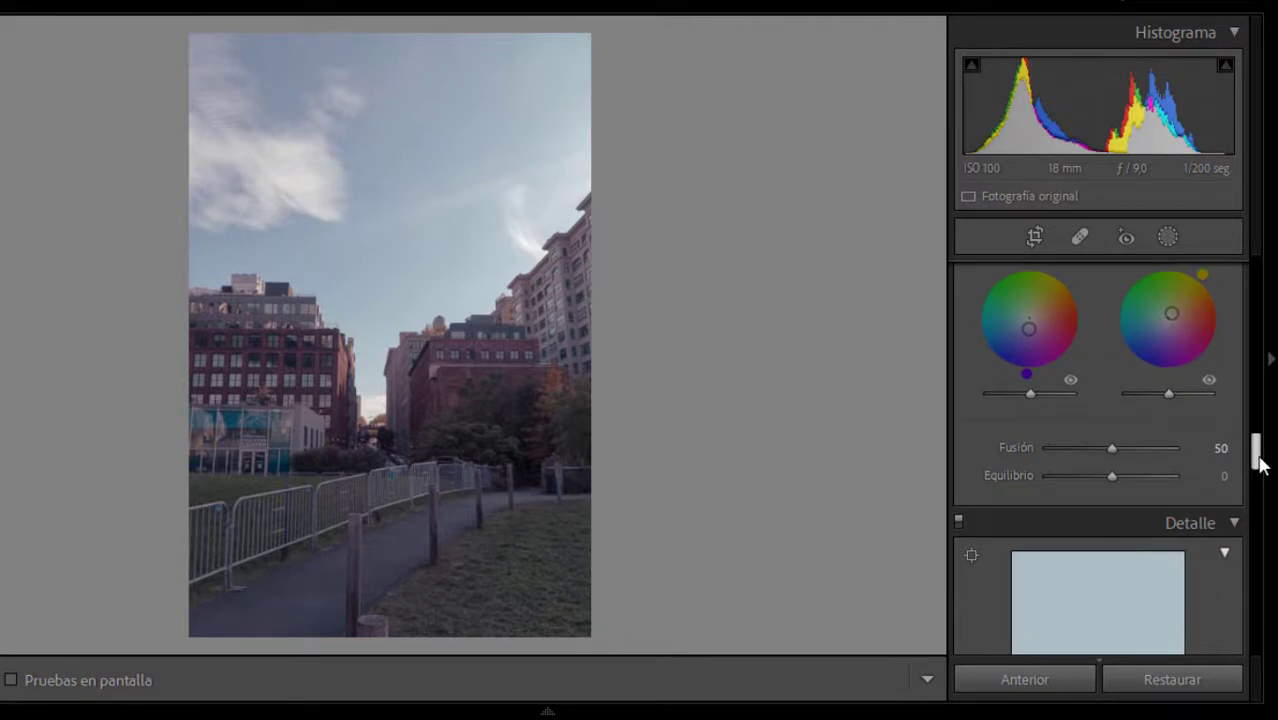
left_click_drag(1260, 462, 1264, 492)
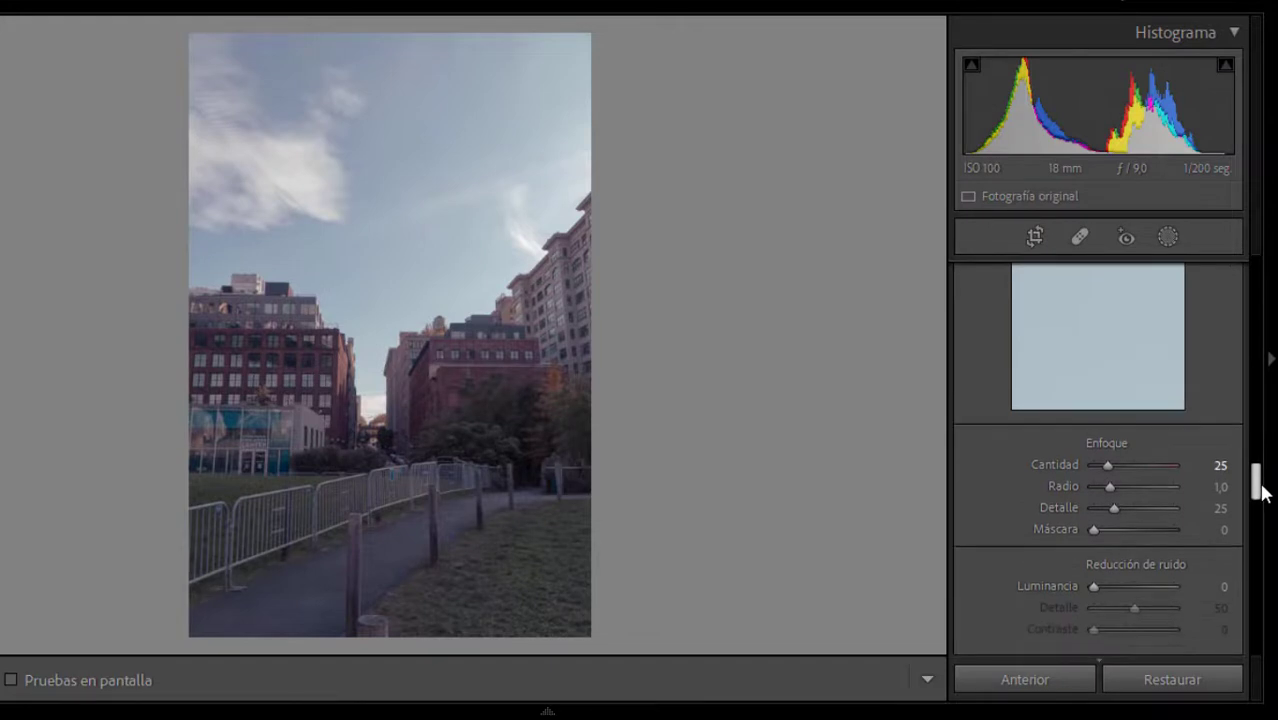
scroll(1262, 490, "down", 1)
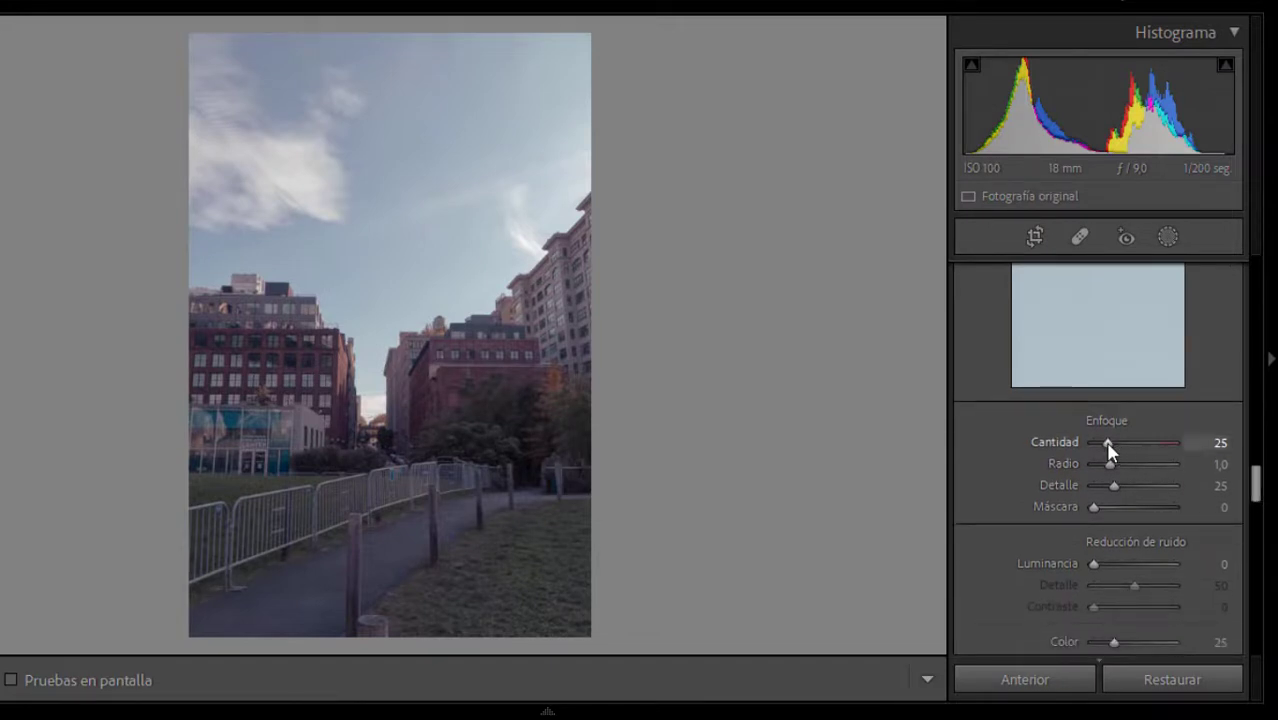
left_click_drag(1107, 443, 1117, 444)
left_click_drag(1110, 465, 1120, 462)
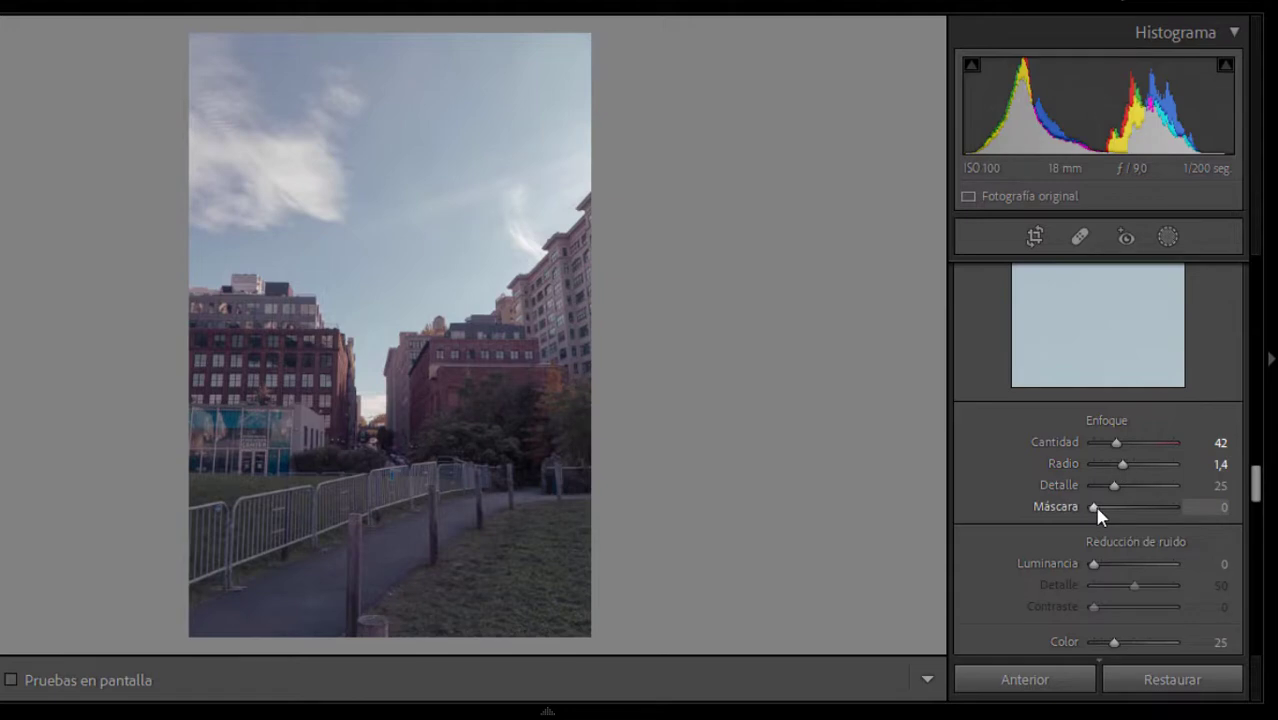
left_click_drag(1097, 512, 1165, 507)
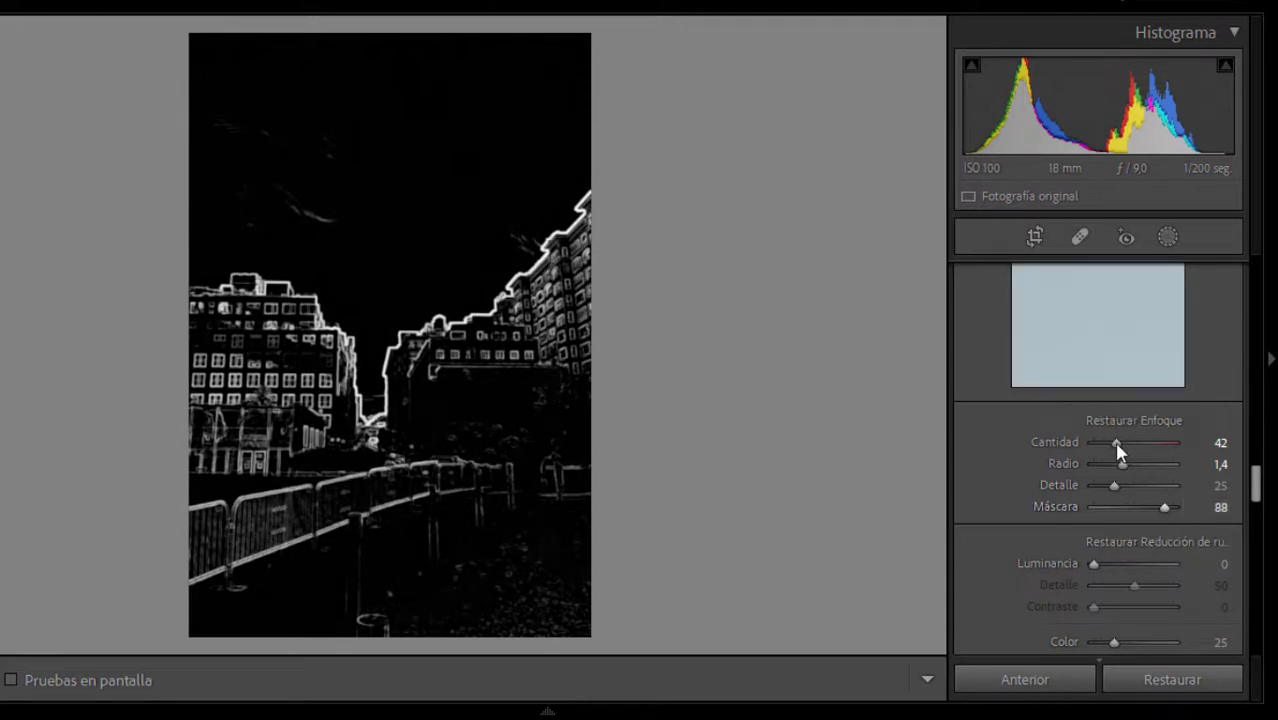
left_click_drag(1114, 441, 1146, 451)
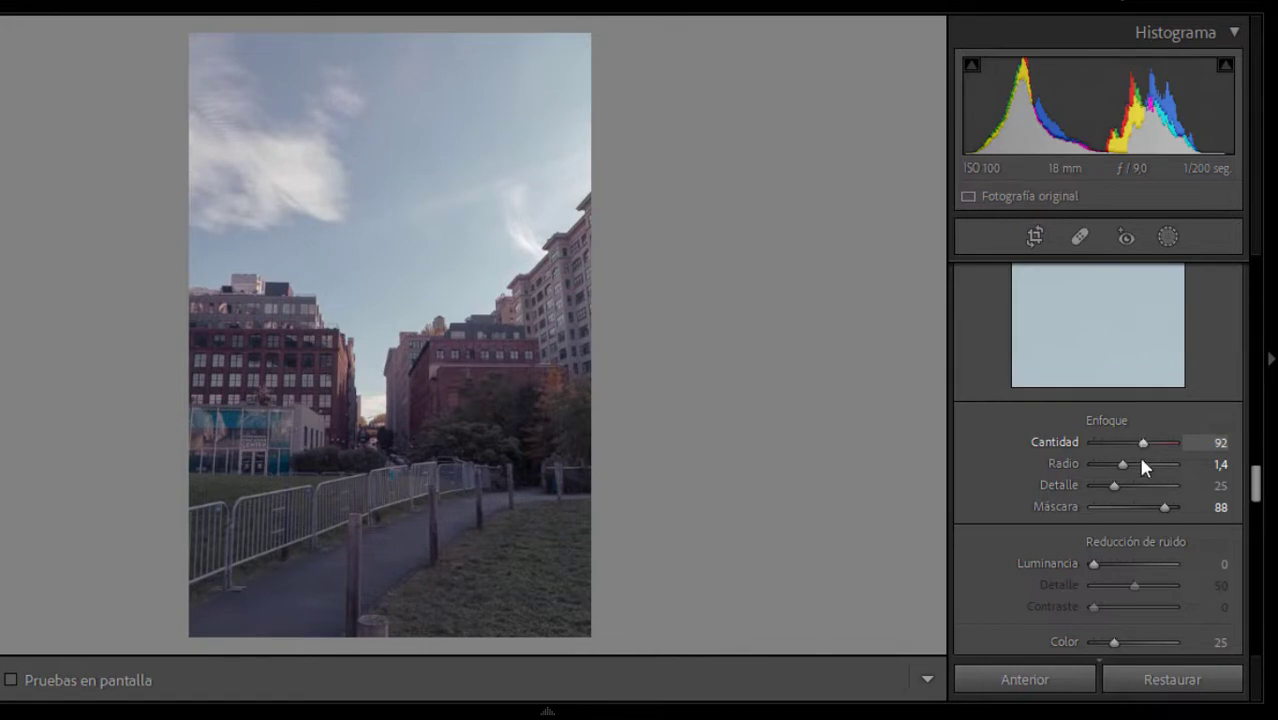
left_click_drag(1160, 506, 1164, 507)
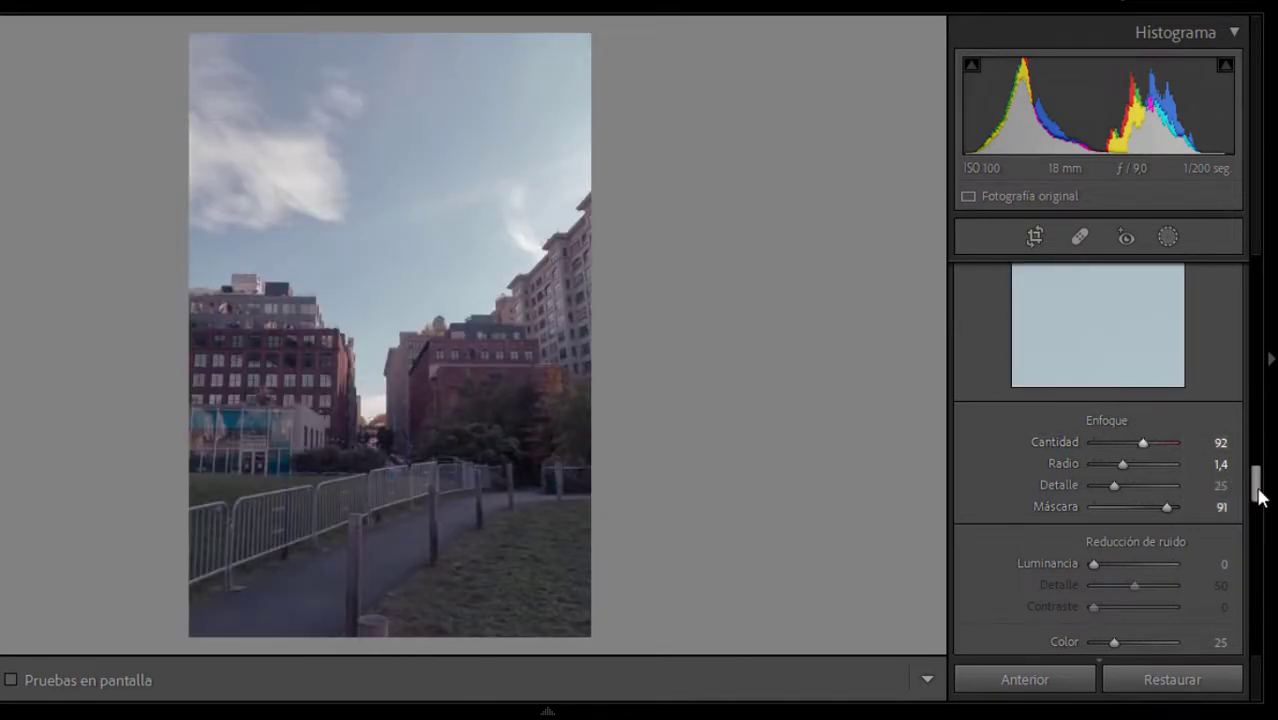
left_click_drag(1255, 491, 1259, 513)
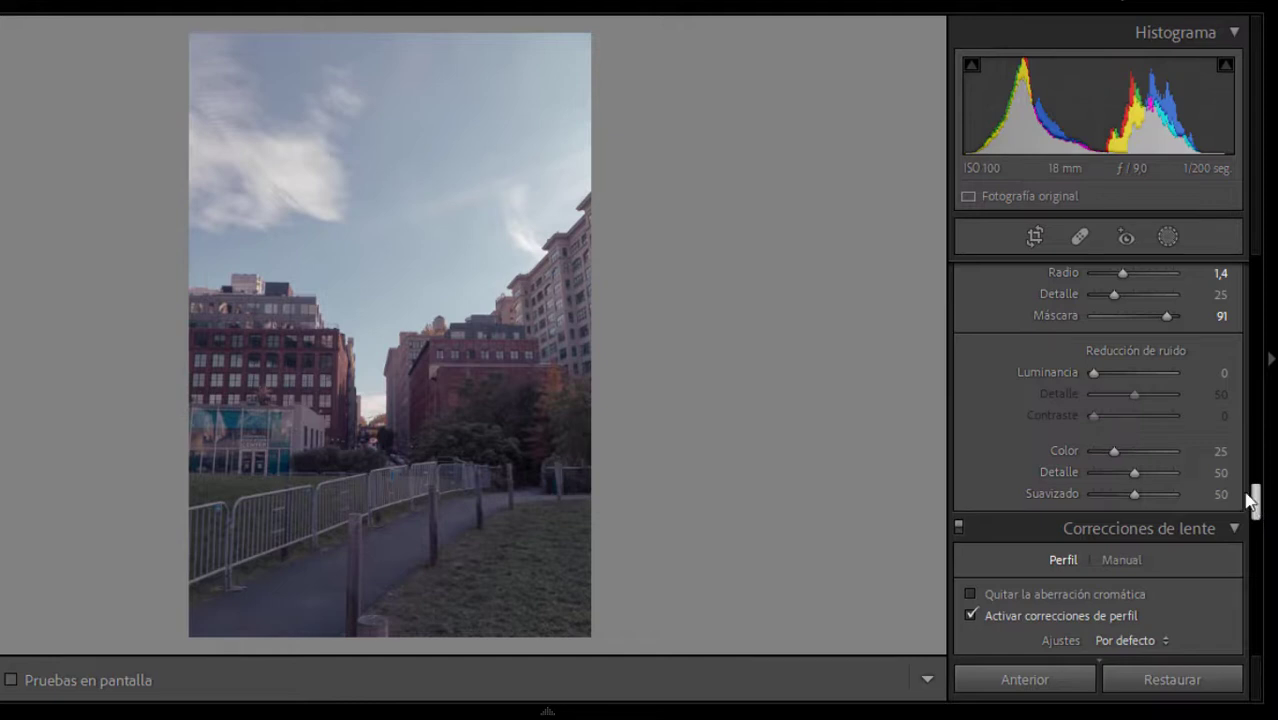
Step: Zoom to 1:1 and pan over the trees, building and fence to inspect noise
left_click(505, 400)
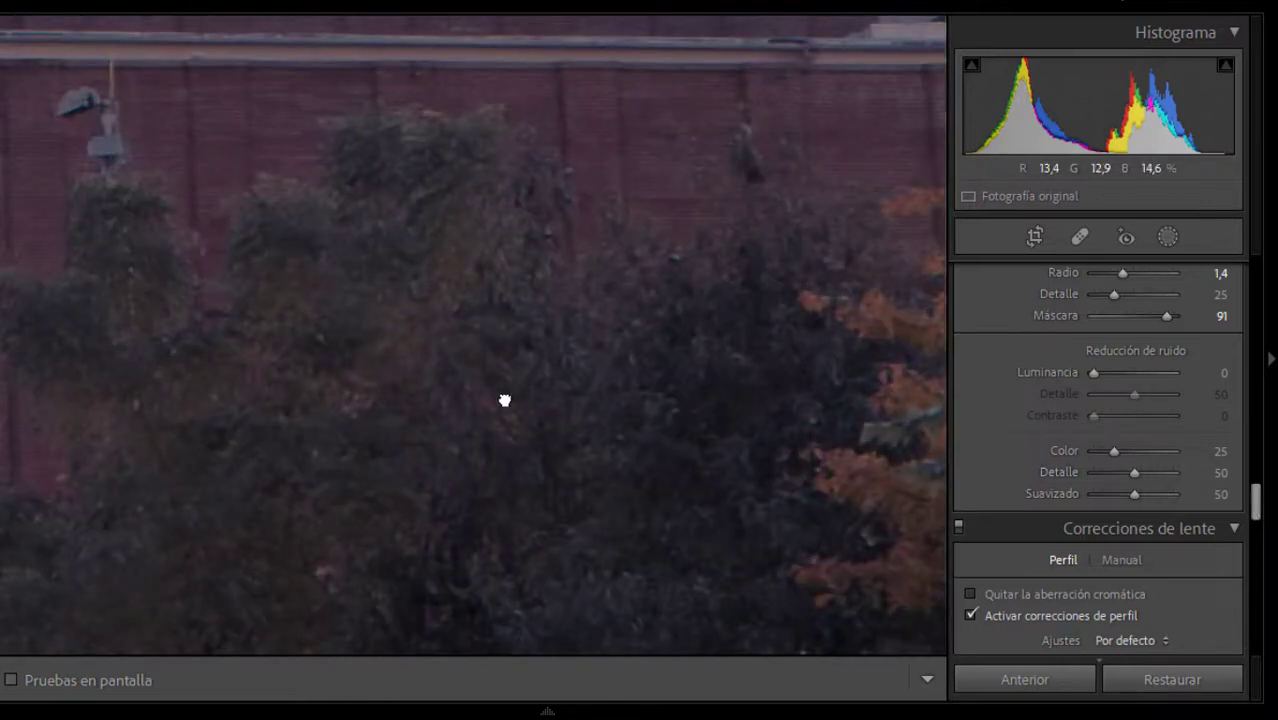
left_click_drag(470, 333, 583, 481)
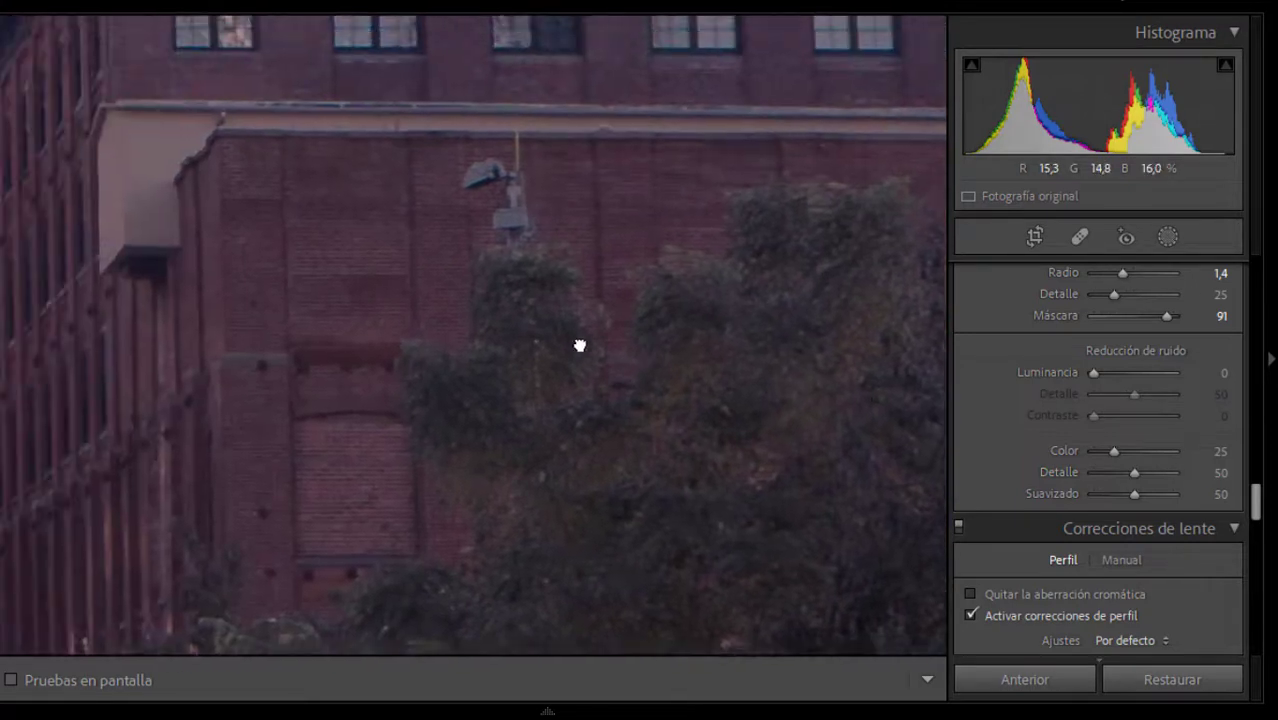
scroll(583, 481, "down", 3)
scroll(608, 200, "down", 2)
scroll(628, 248, "down", 3)
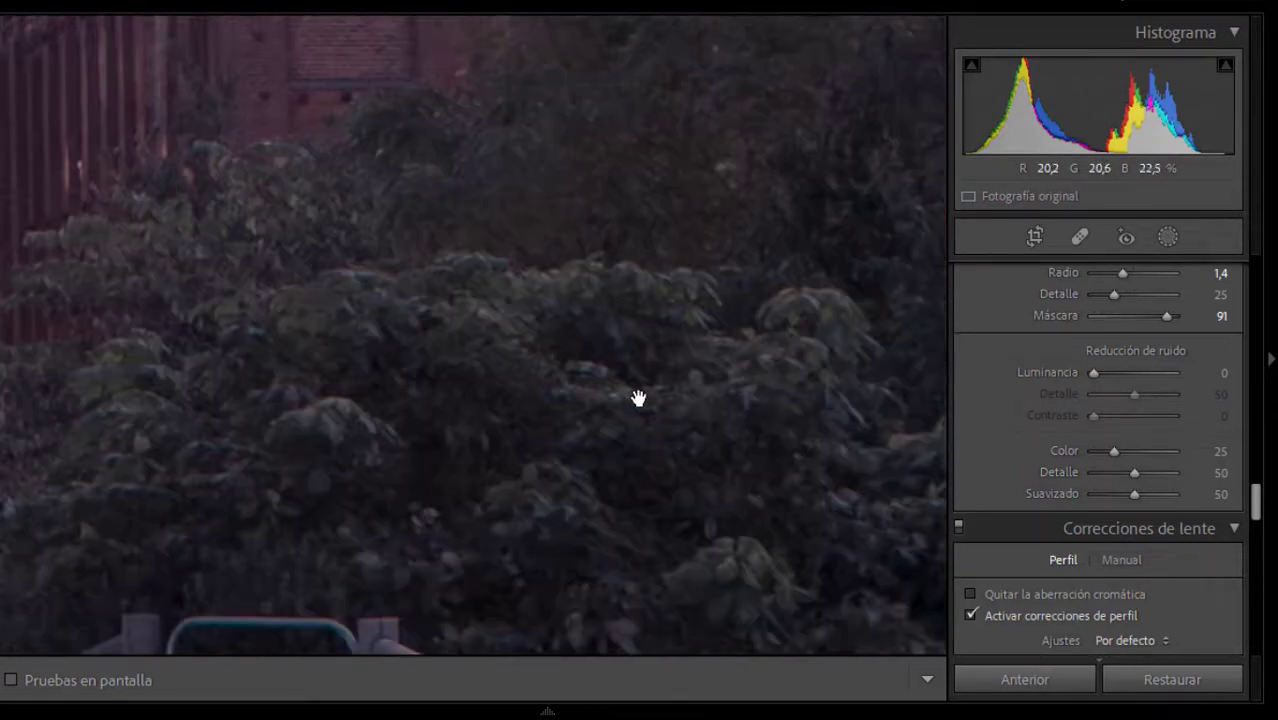
scroll(639, 397, "down", 2)
scroll(622, 374, "down", 2)
scroll(648, 291, "down", 2)
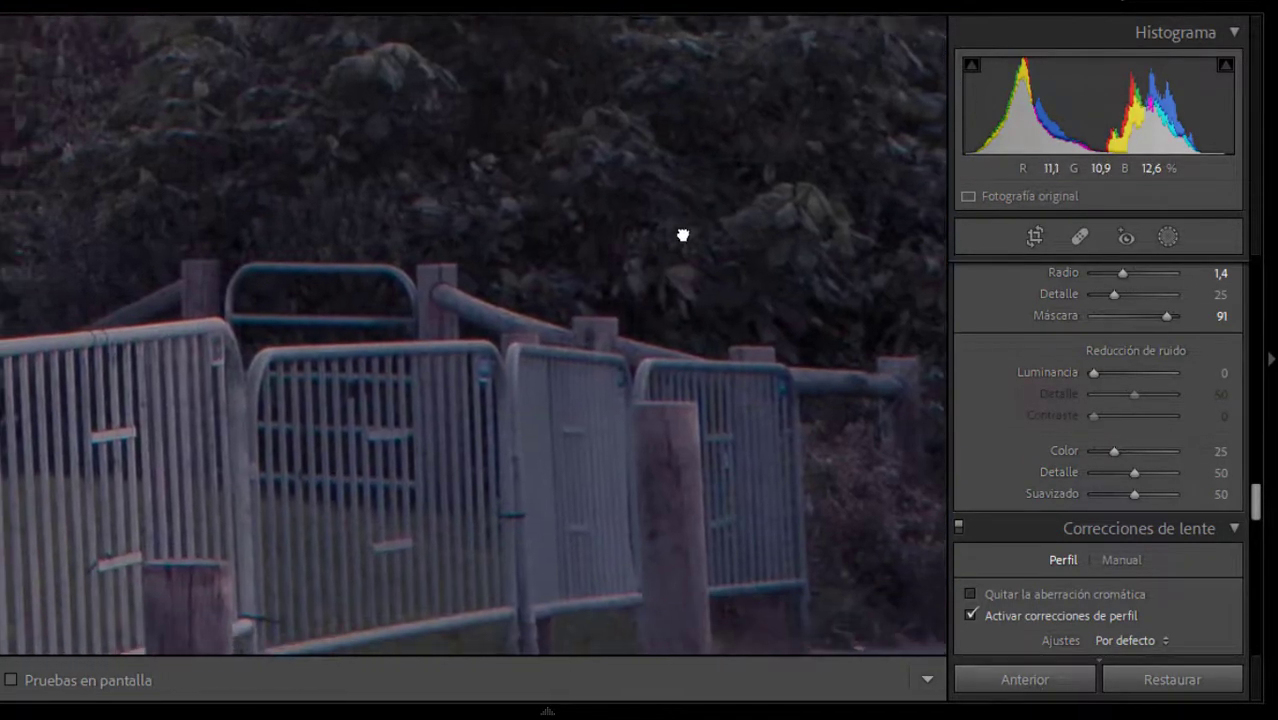
scroll(685, 234, "down", 2)
left_click_drag(628, 270, 659, 271)
left_click_drag(633, 334, 684, 340)
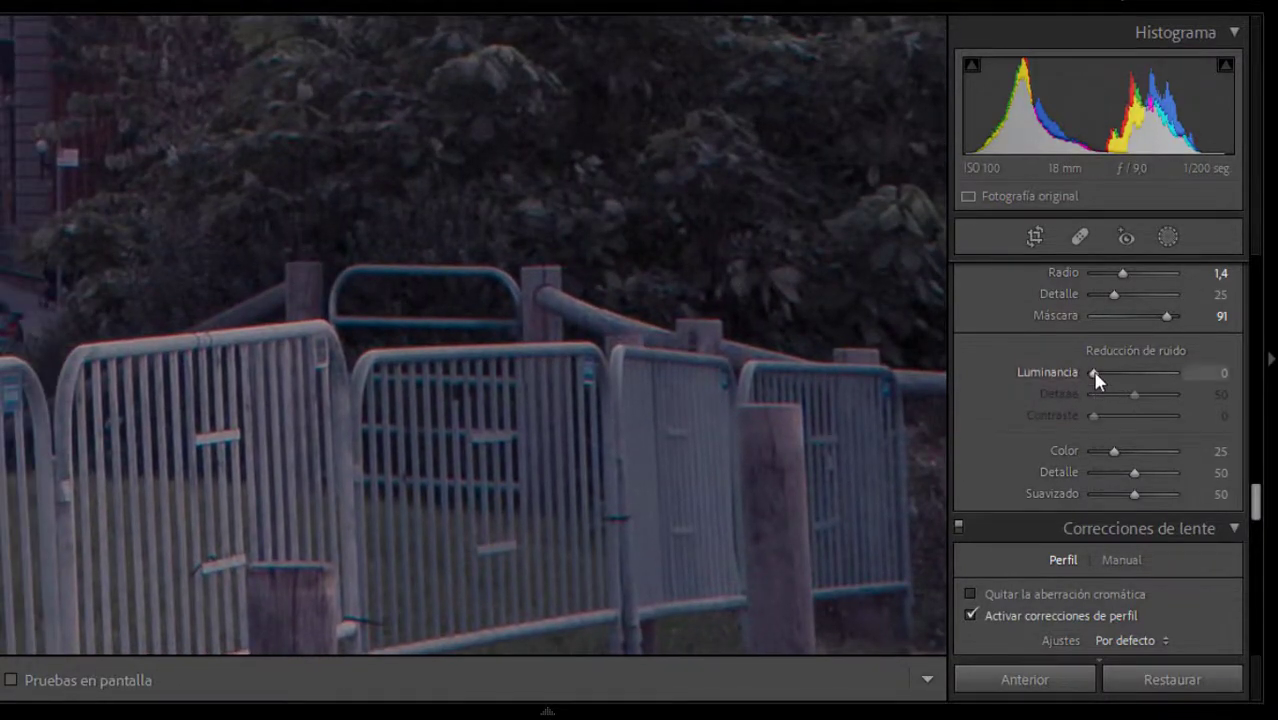
Step: Set Luminance noise reduction to 7, enable Remove Chromatic Aberration, and return to the full view
left_click_drag(1093, 372, 1098, 371)
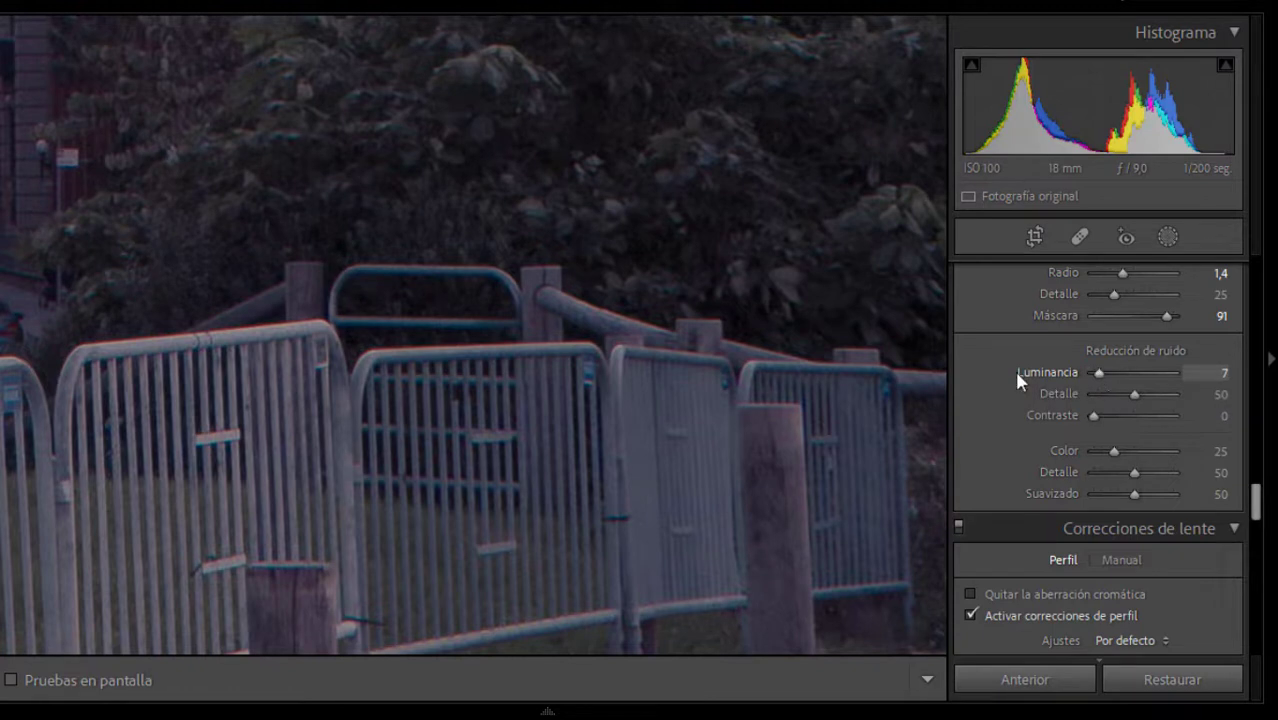
left_click(970, 593)
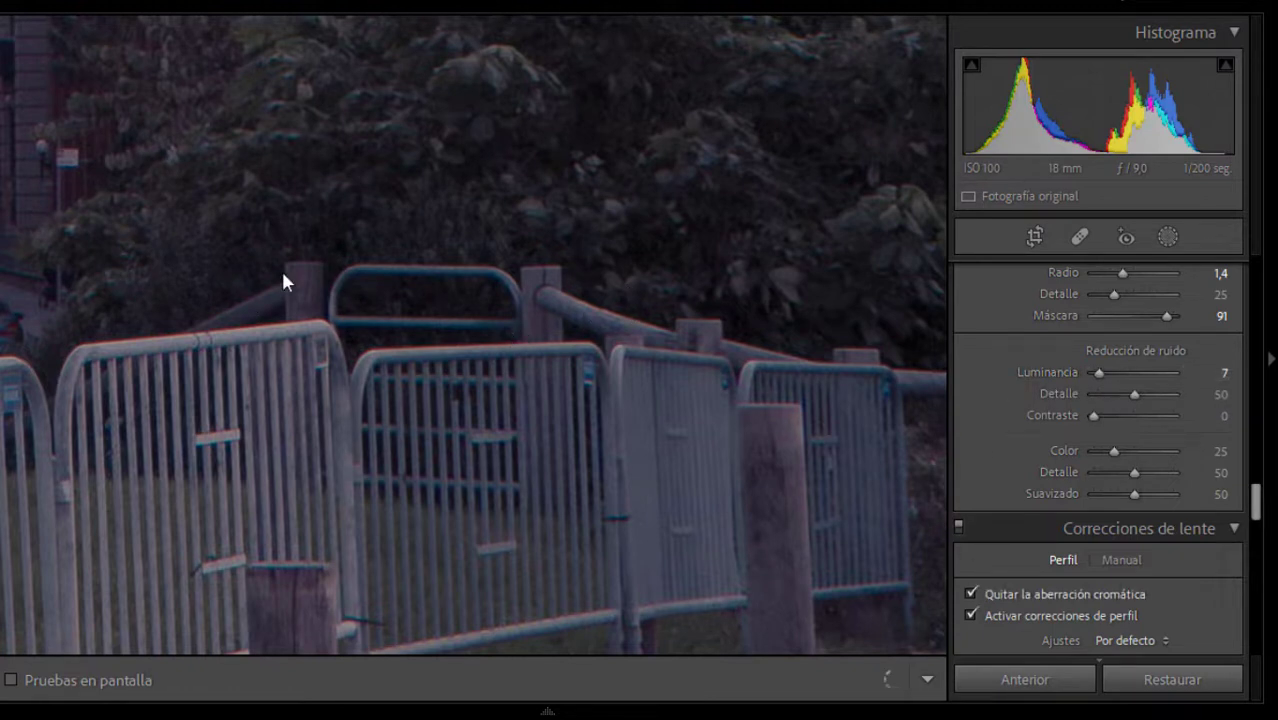
left_click(516, 318)
left_click(517, 320)
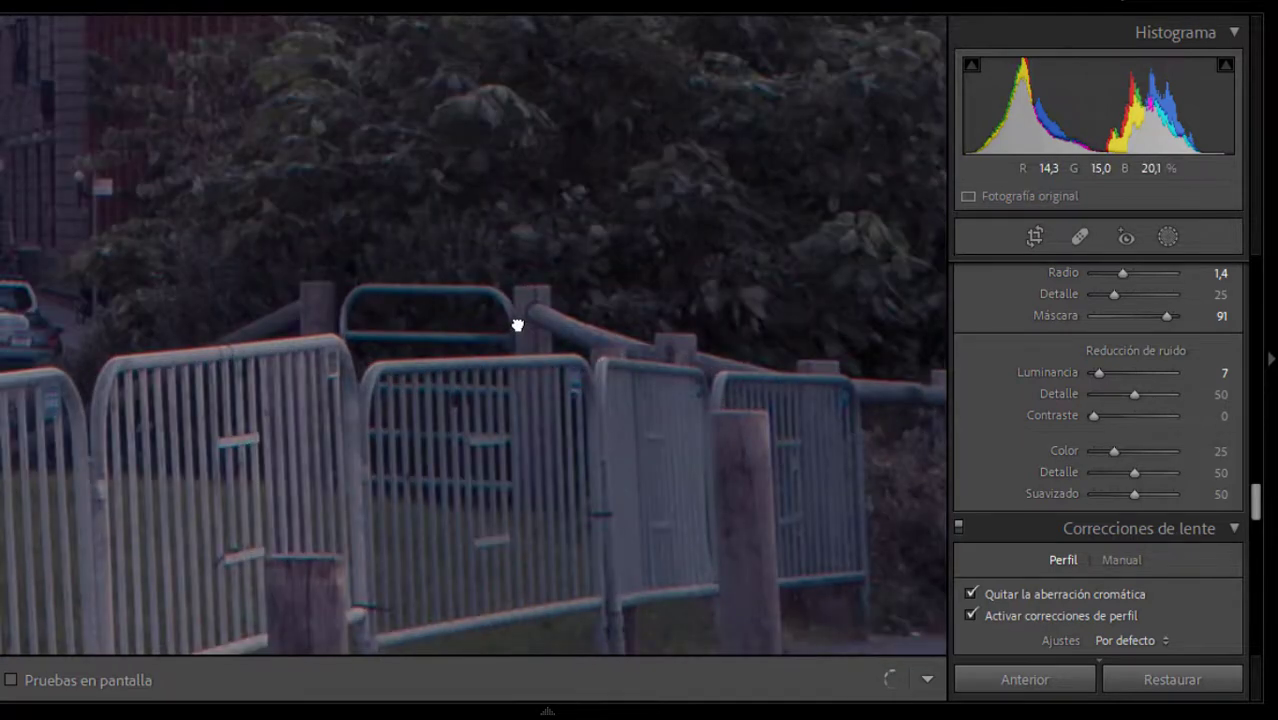
left_click(517, 325)
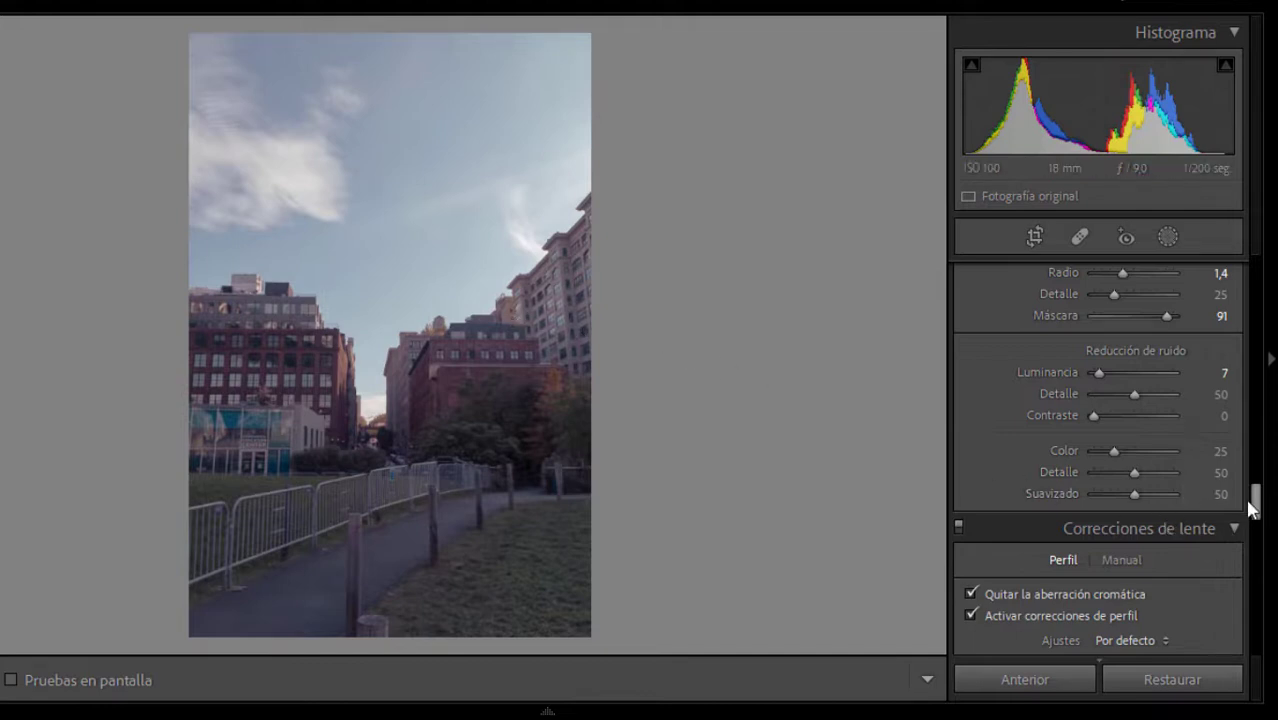
Step: Apply Upright Auto, then crop the left and right edges inward to hide the white corners
left_click_drag(1257, 517, 1257, 572)
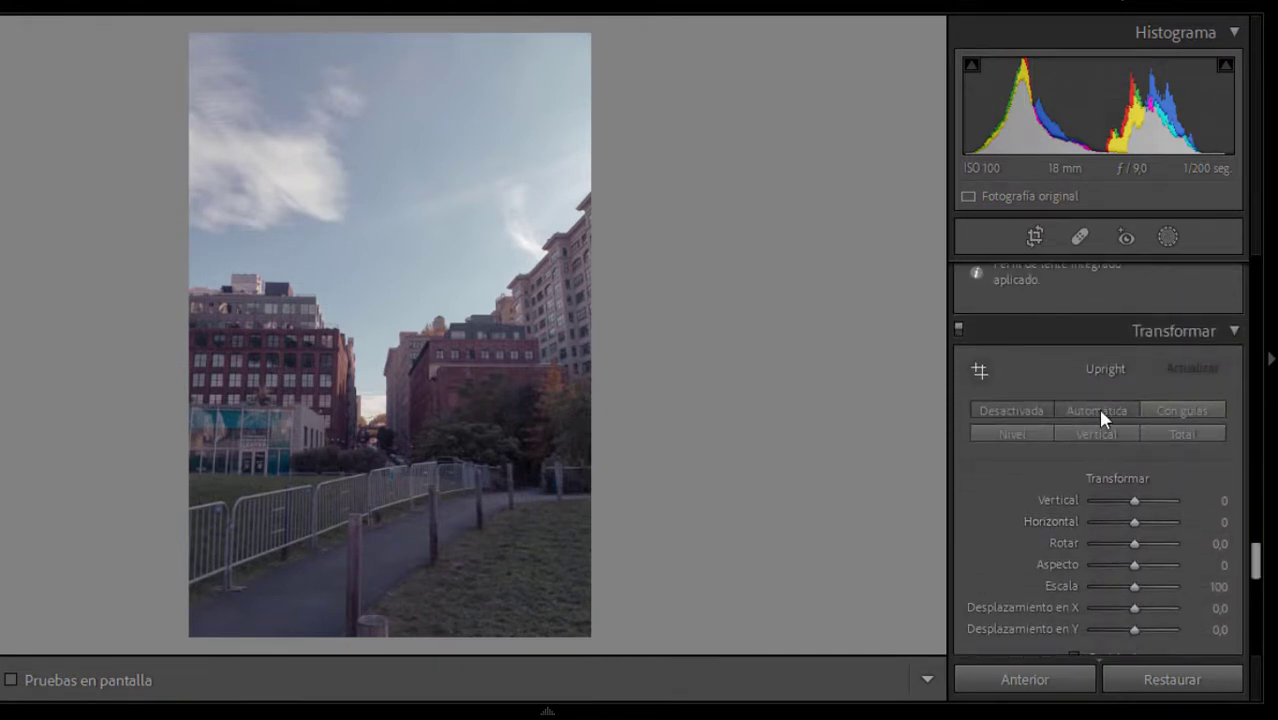
left_click(1099, 411)
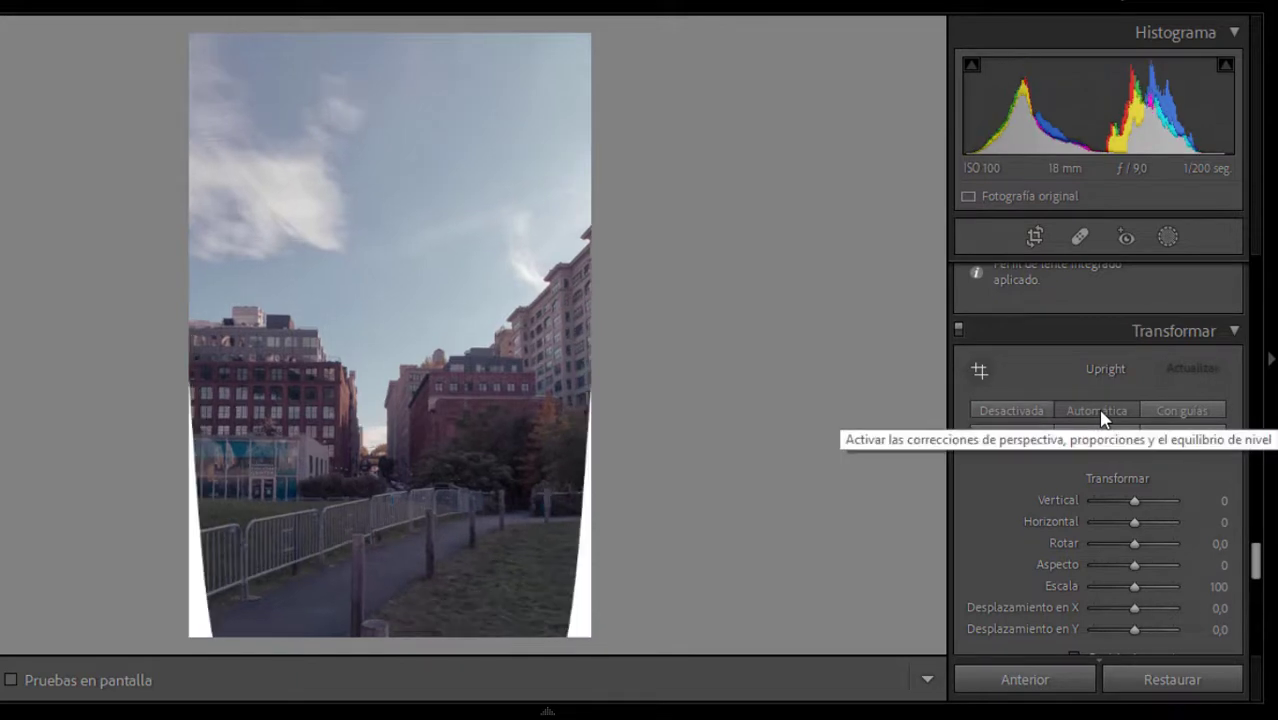
left_click(1035, 236)
left_click_drag(593, 334, 583, 338)
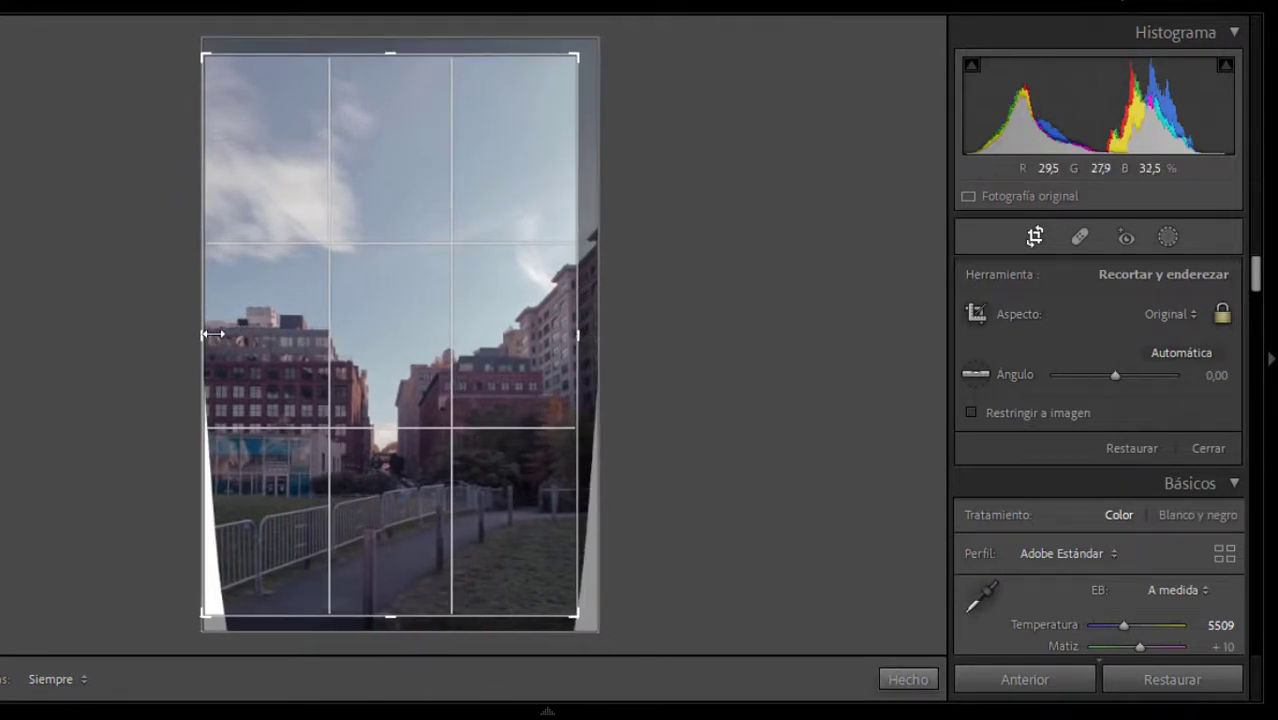
left_click_drag(203, 334, 219, 334)
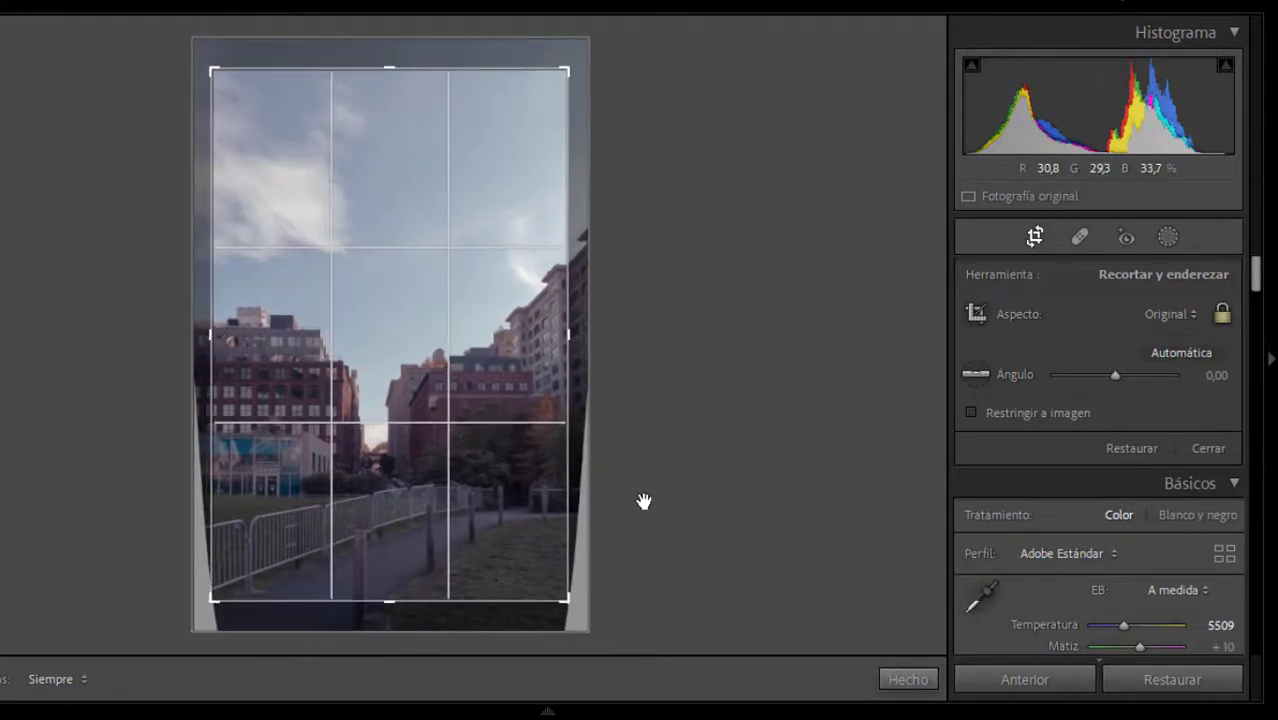
left_click(893, 677)
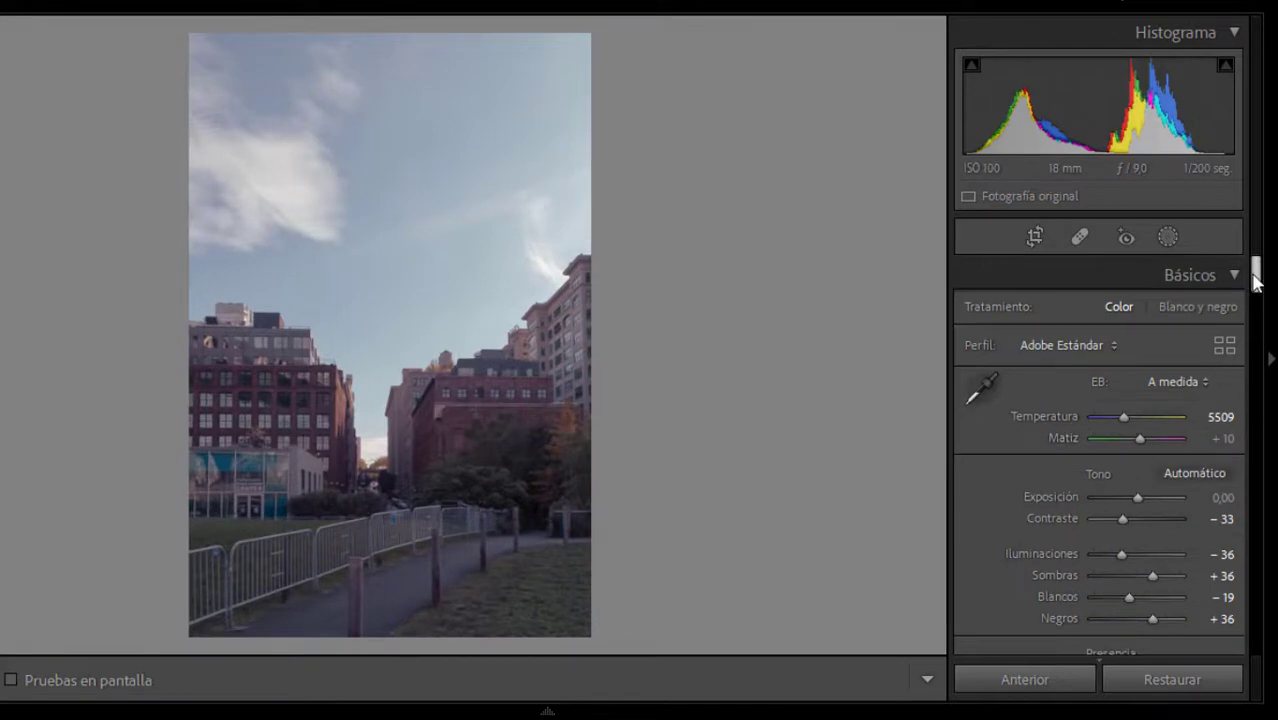
Step: Lower the post-crop vignette Amount to darken the edges, checking the sky up close
left_click_drag(1256, 280, 1258, 607)
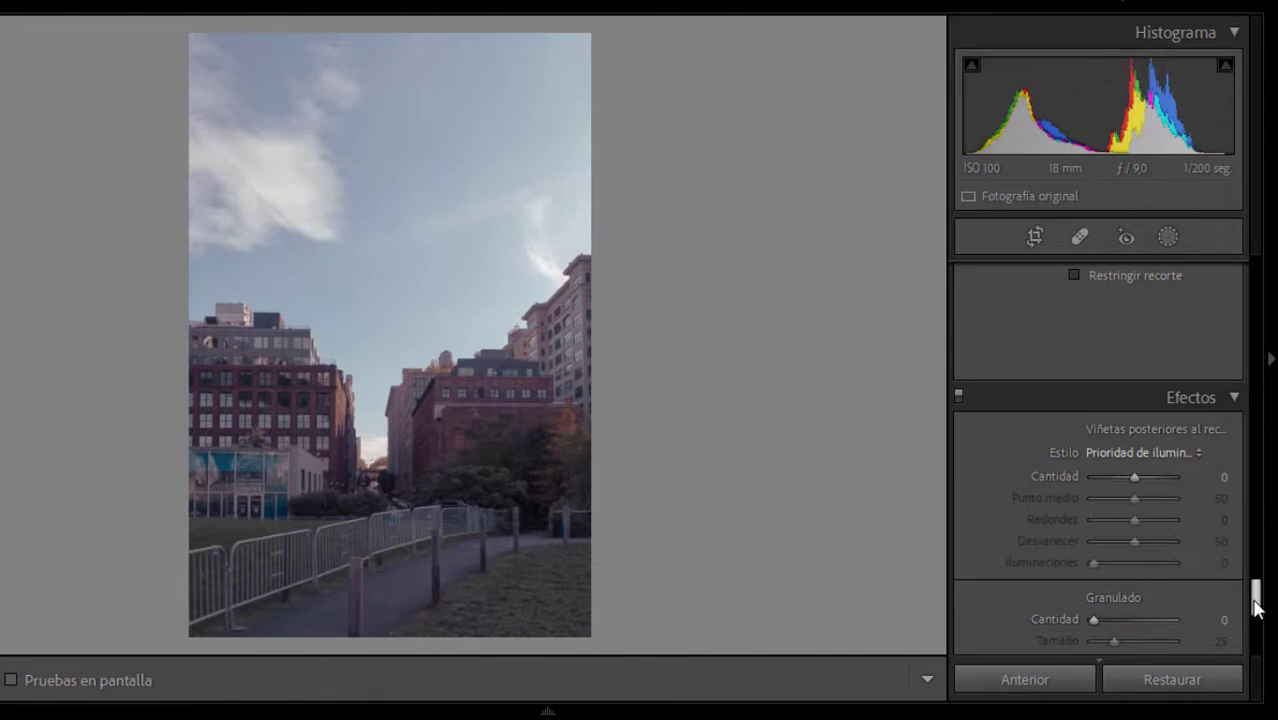
left_click_drag(1134, 477, 1121, 479)
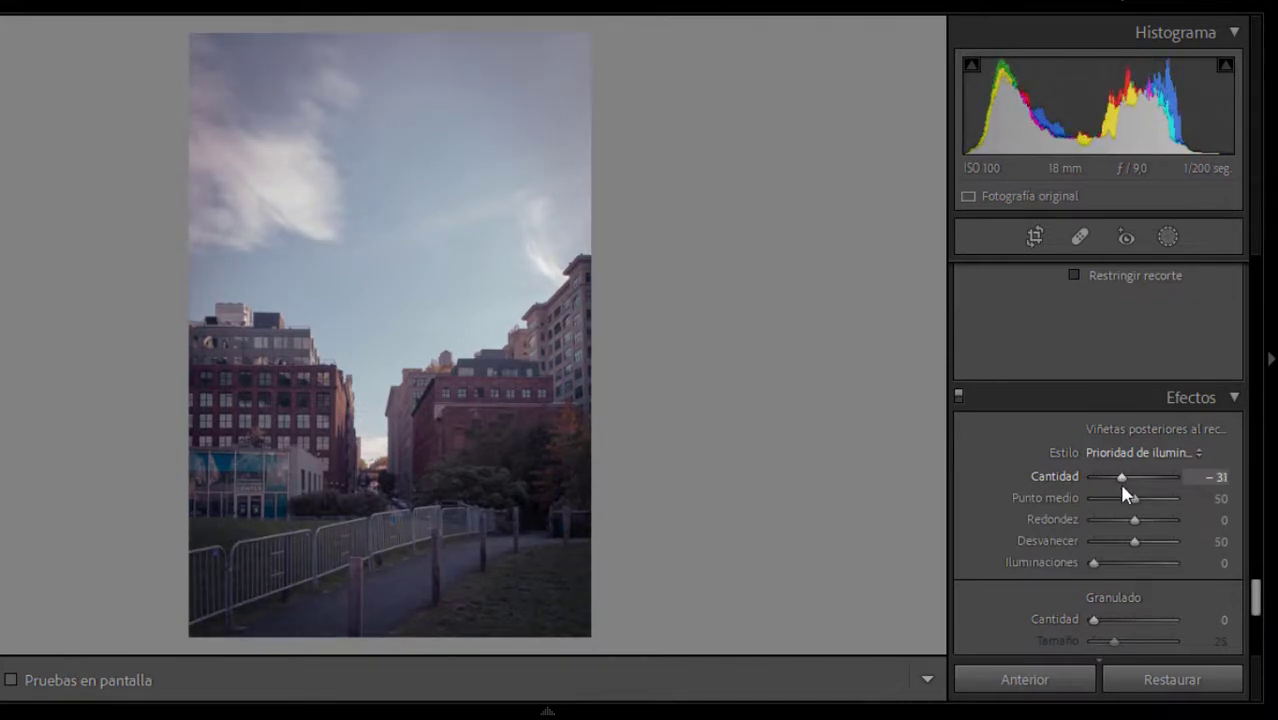
left_click(217, 120)
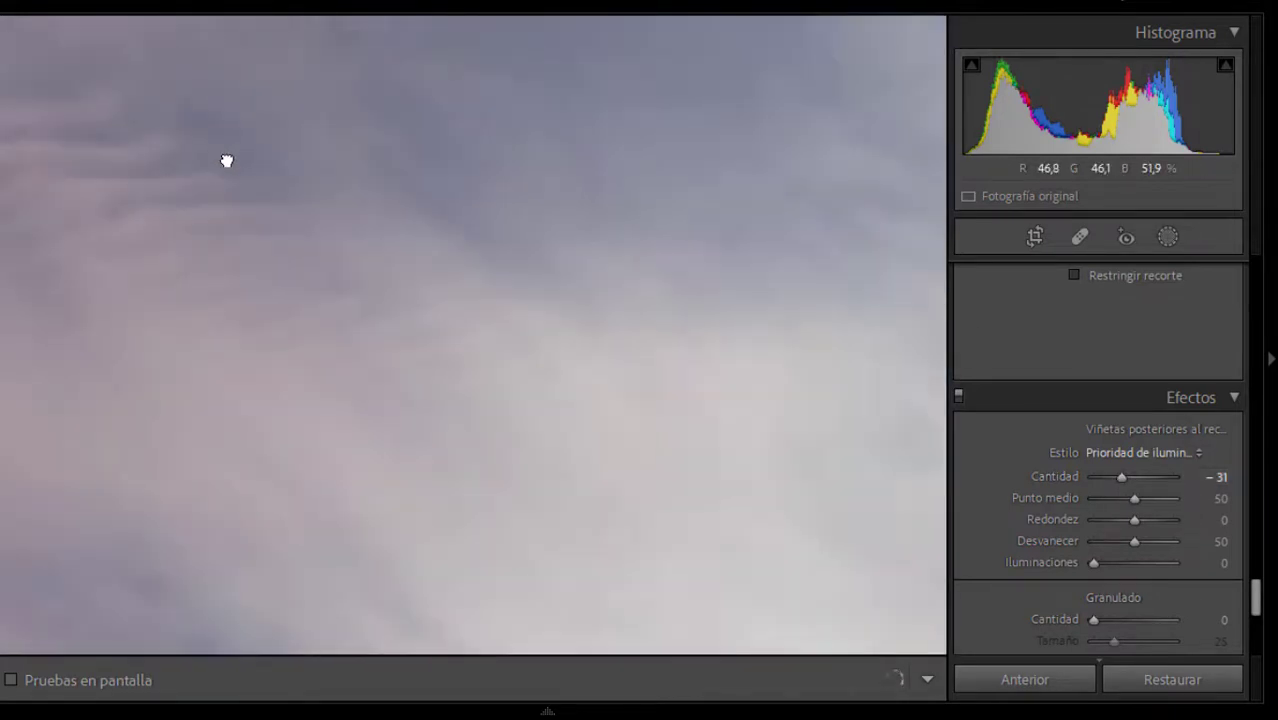
left_click(226, 159)
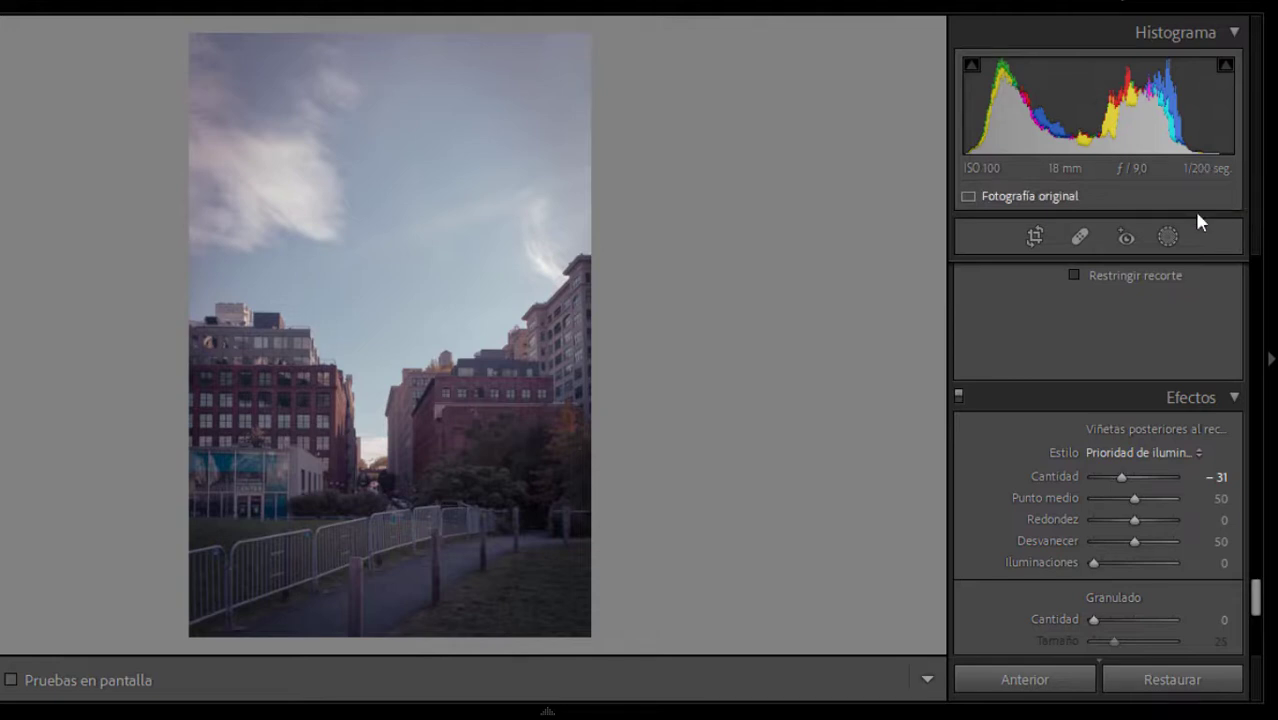
Step: Set the vignette Midpoint to 0, Feather to 100 and Highlights to 100
left_click(1216, 498)
type("0")
key("Return")
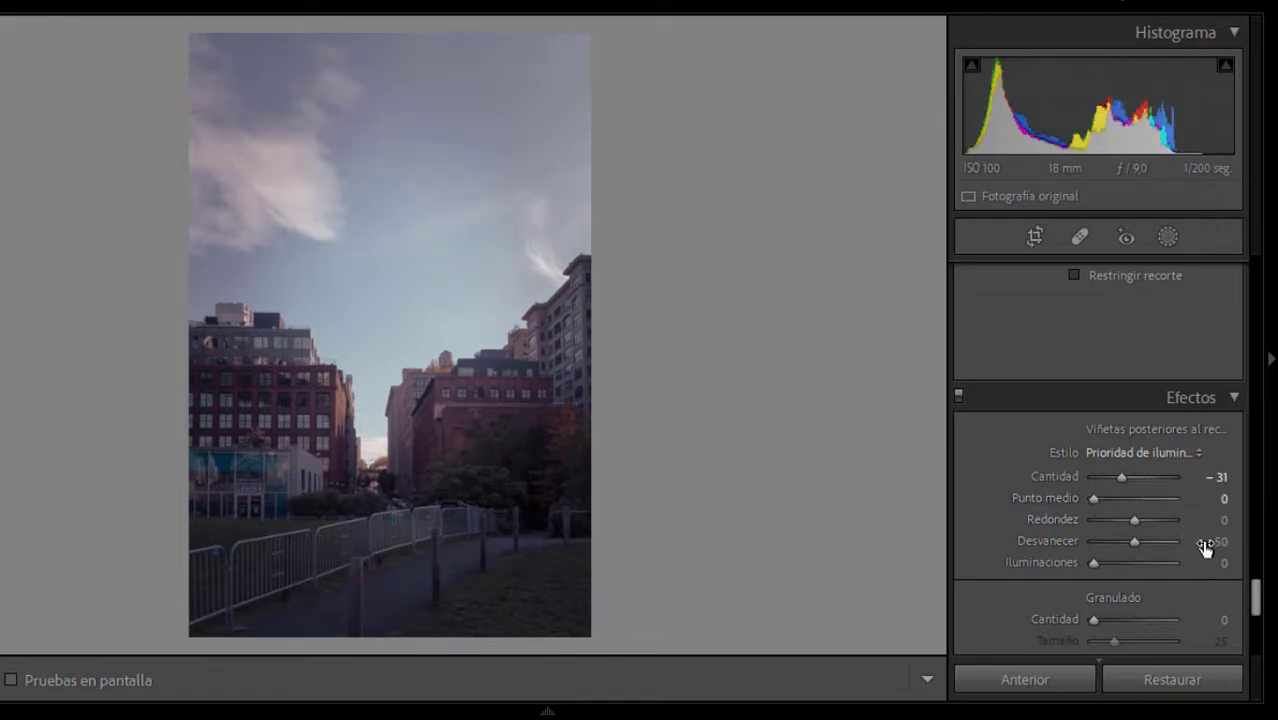
left_click(1205, 541)
type("10")
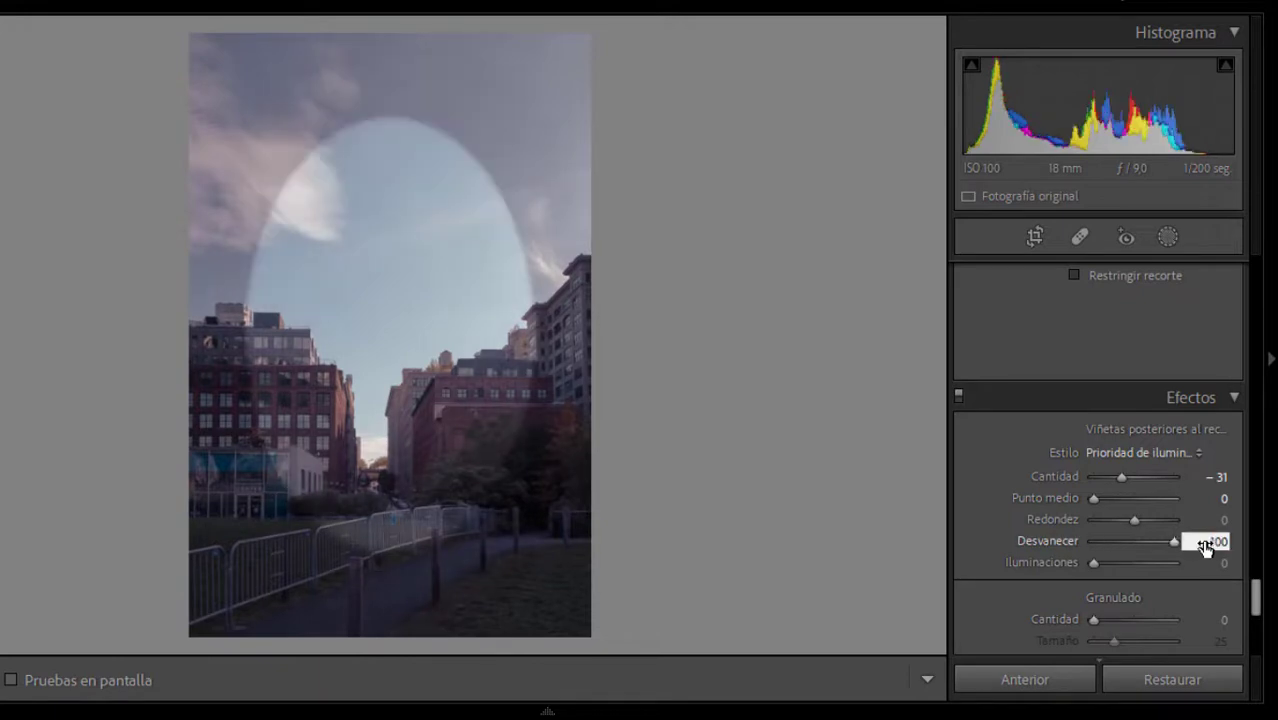
type("0")
left_click(1193, 563)
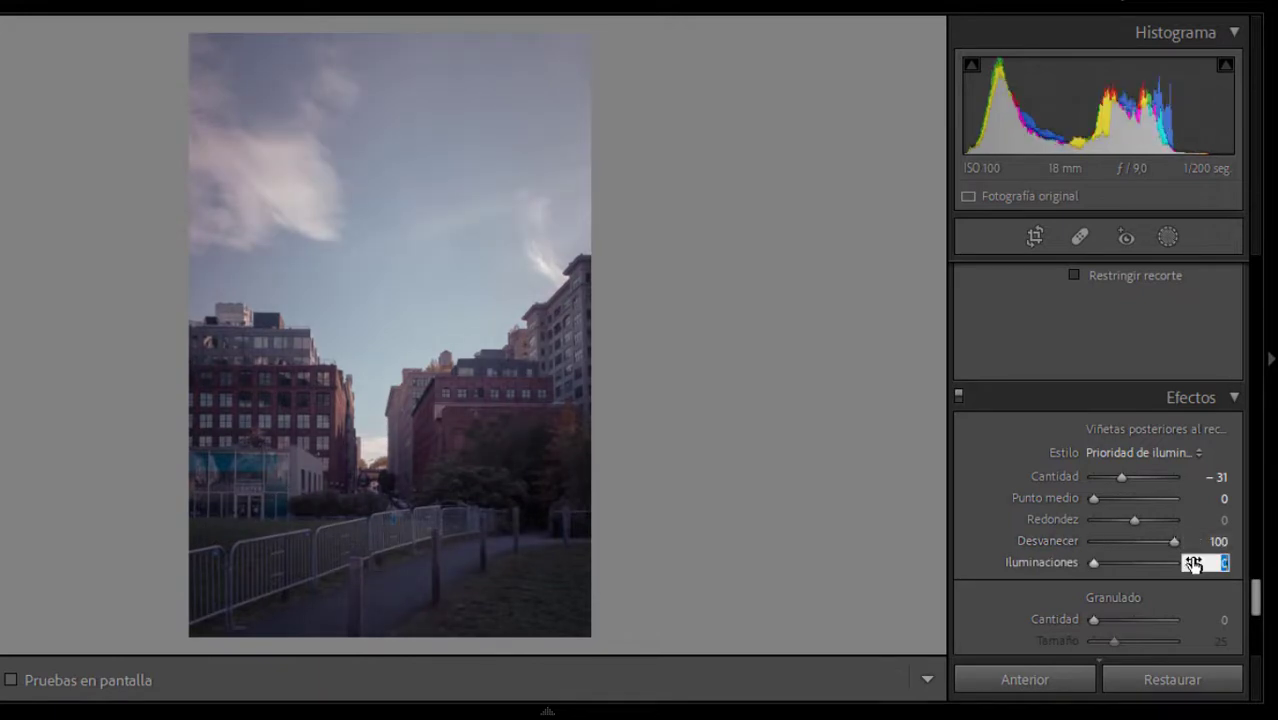
type("100")
key("Return")
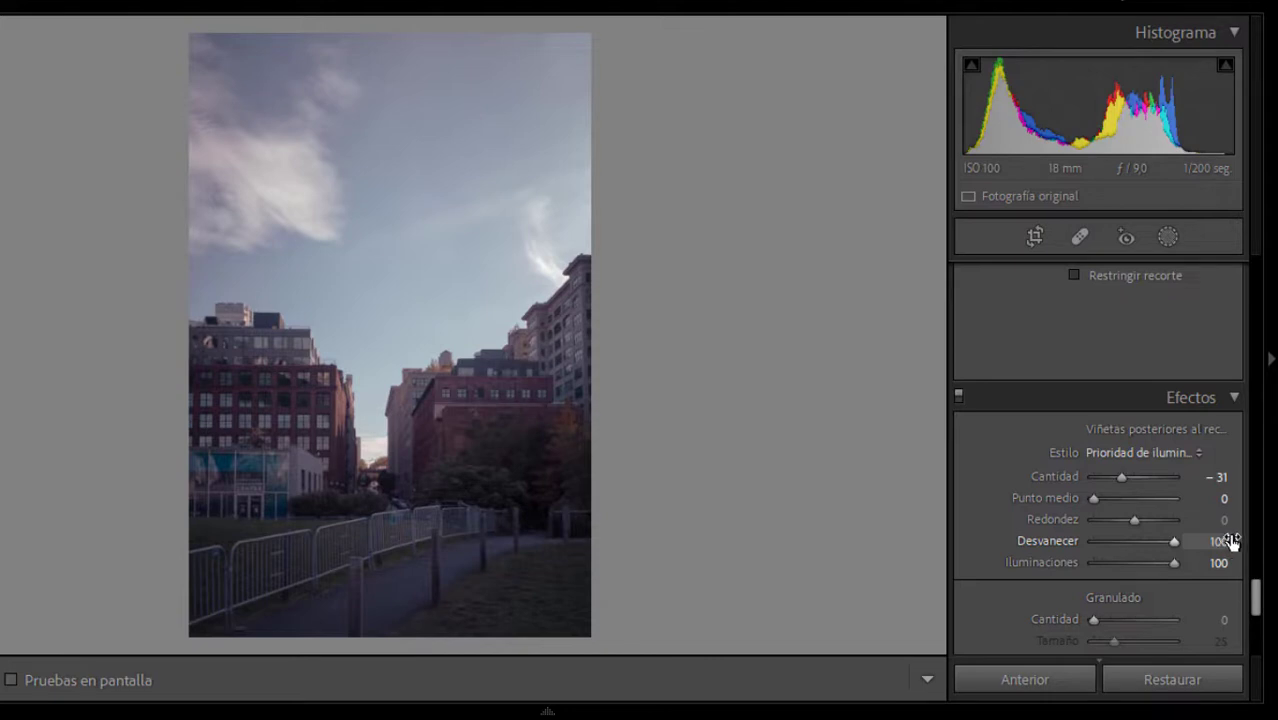
left_click_drag(1257, 598, 1257, 638)
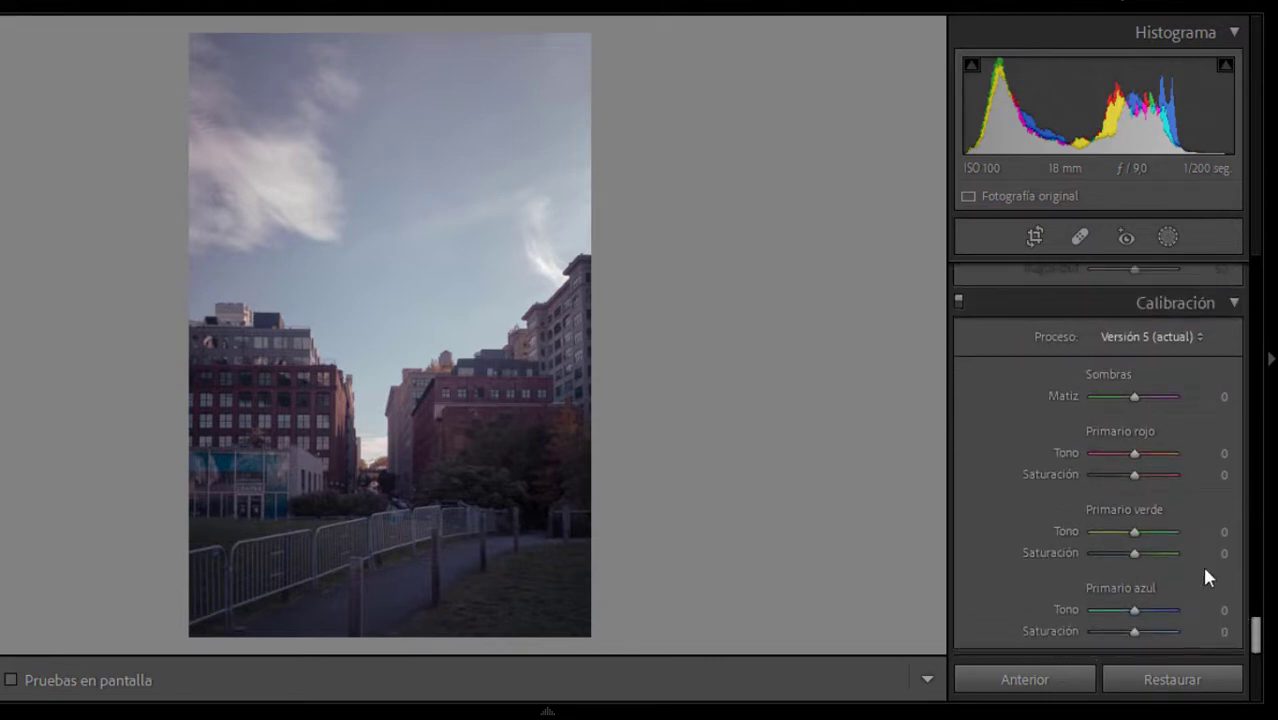
Step: Drag Red Primary Hue to +12 and Blue Primary Hue to −9 in Calibration
left_click_drag(1135, 455, 1139, 455)
mouse_move(1135, 610)
left_mouse_down()
mouse_move(1113, 615)
mouse_move(1133, 603)
left_mouse_up()
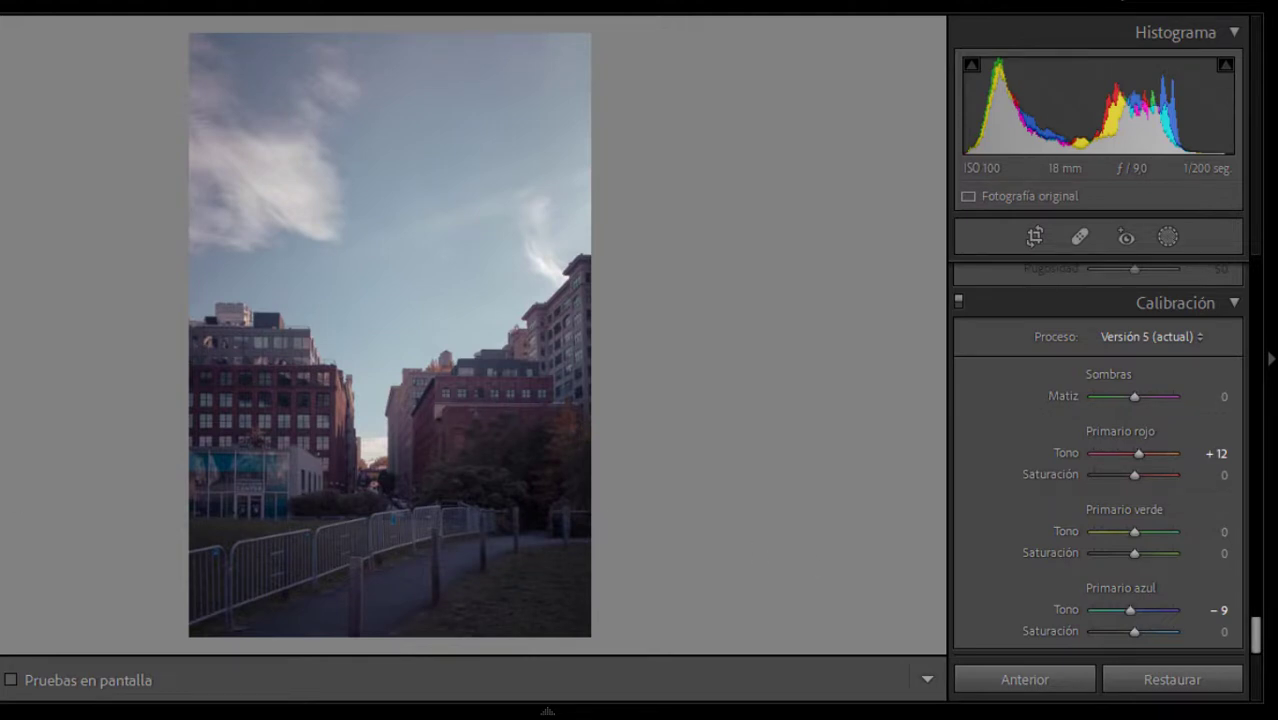
Step: Create a preset named 'KodakChrome-400' in the LR-Youtube group from the current edits
left_click(140, 350)
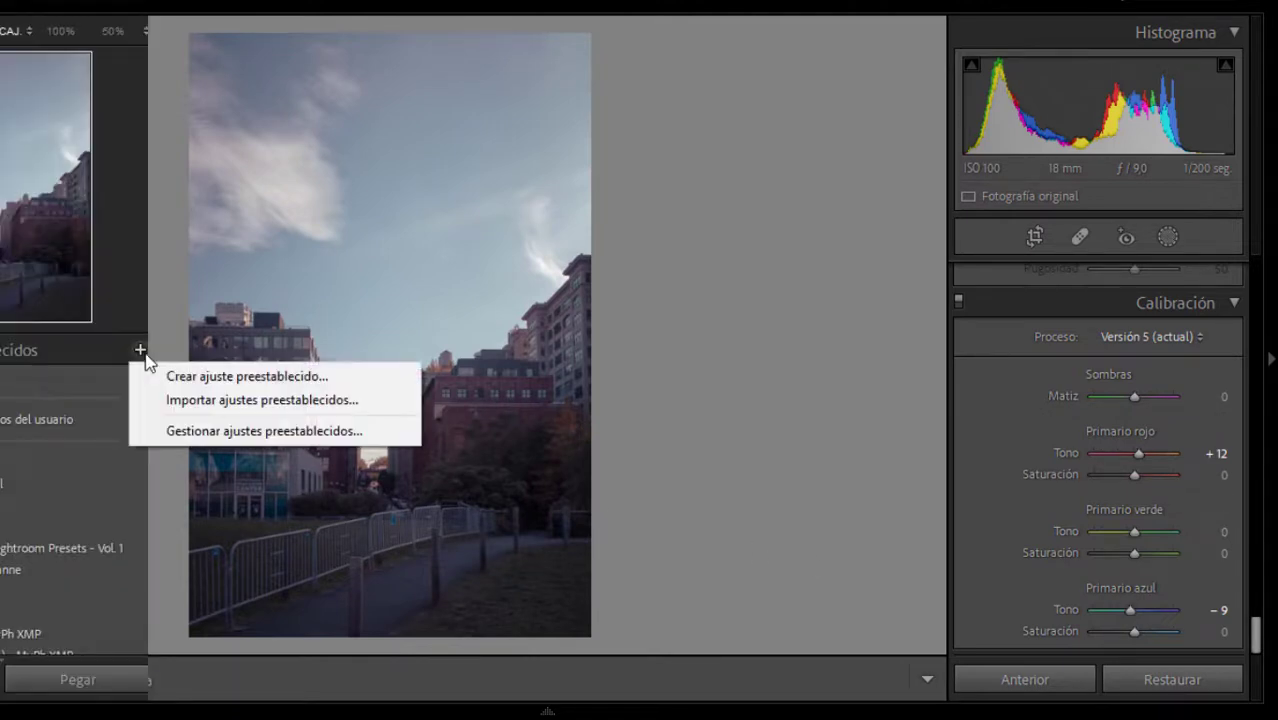
left_click(158, 384)
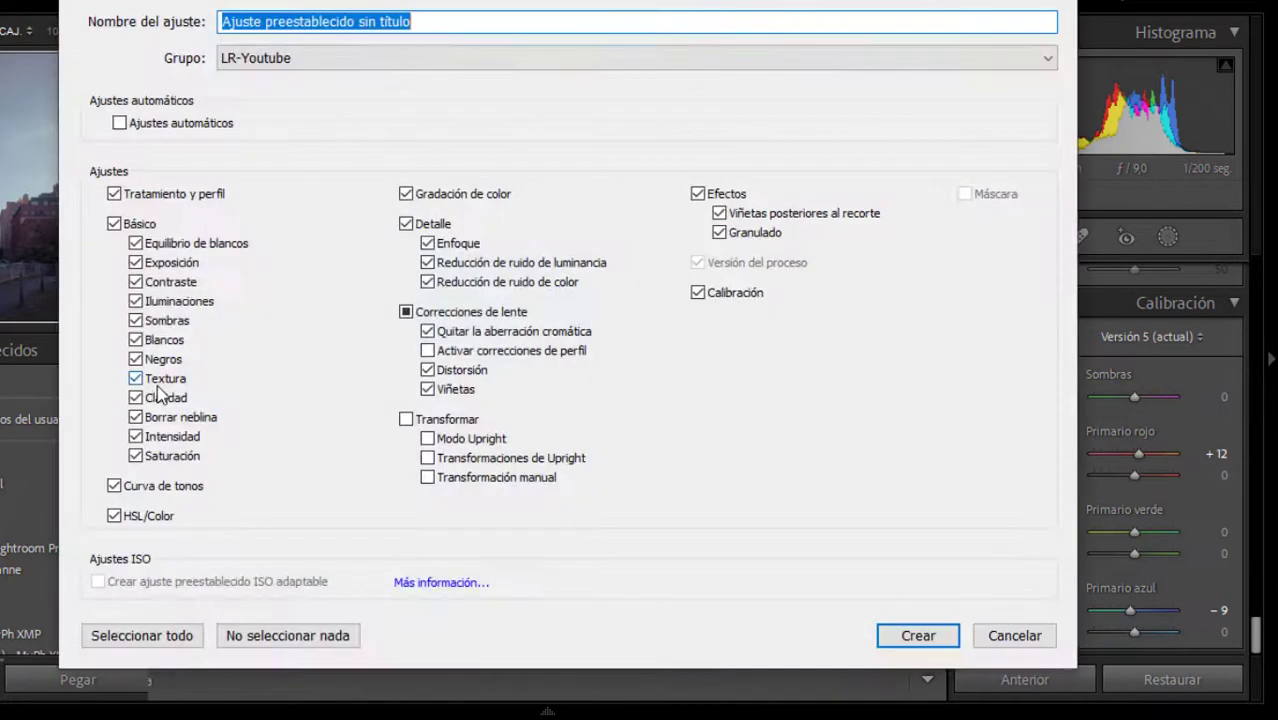
type("Kod")
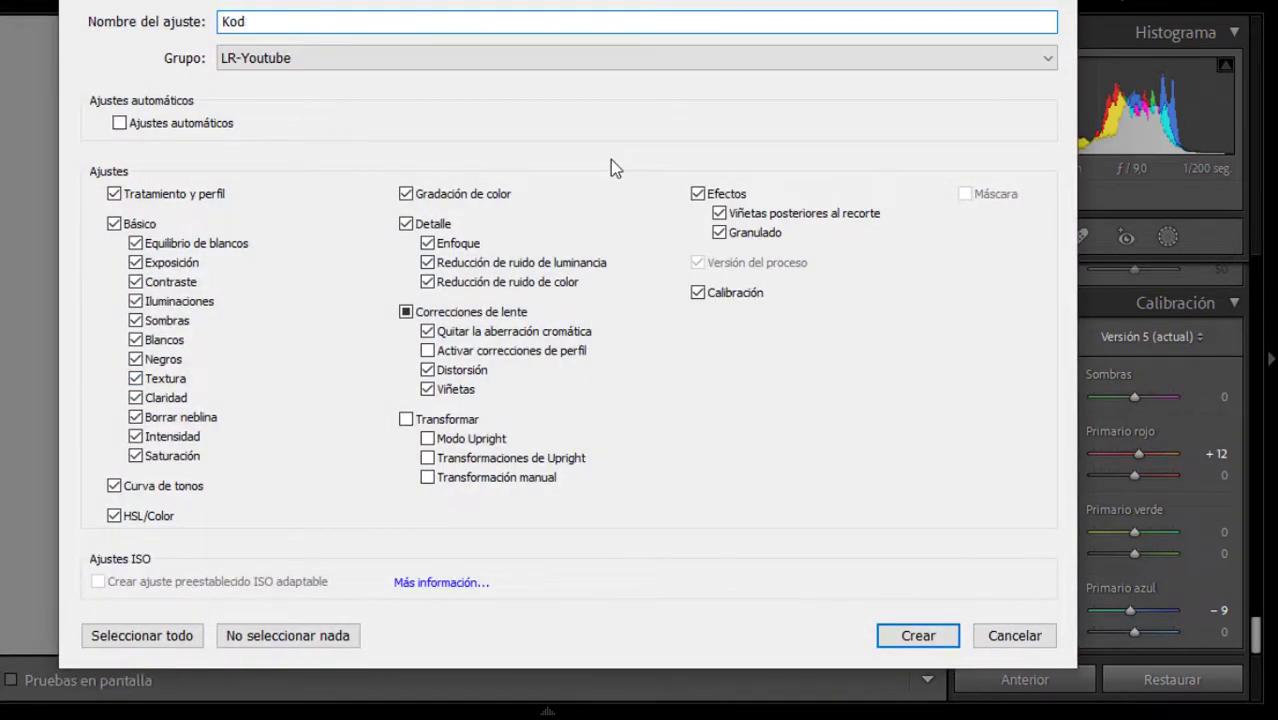
type("akChrome")
type("-400")
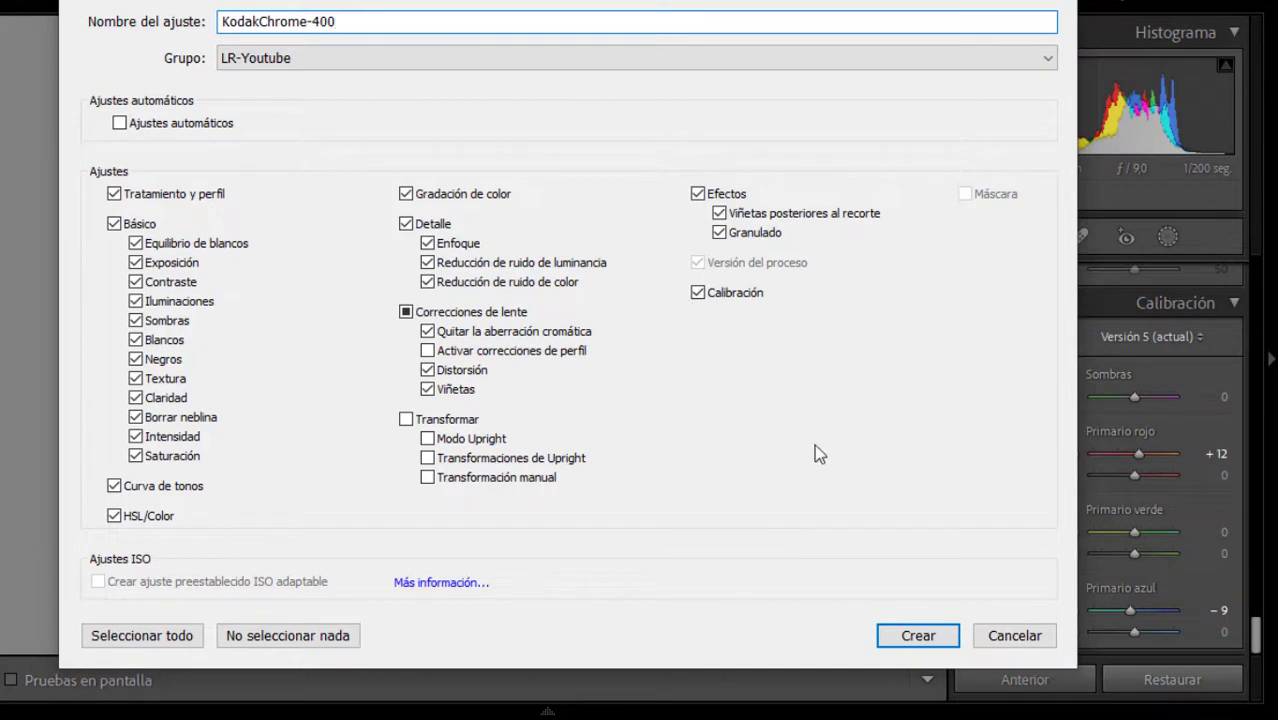
left_click(910, 636)
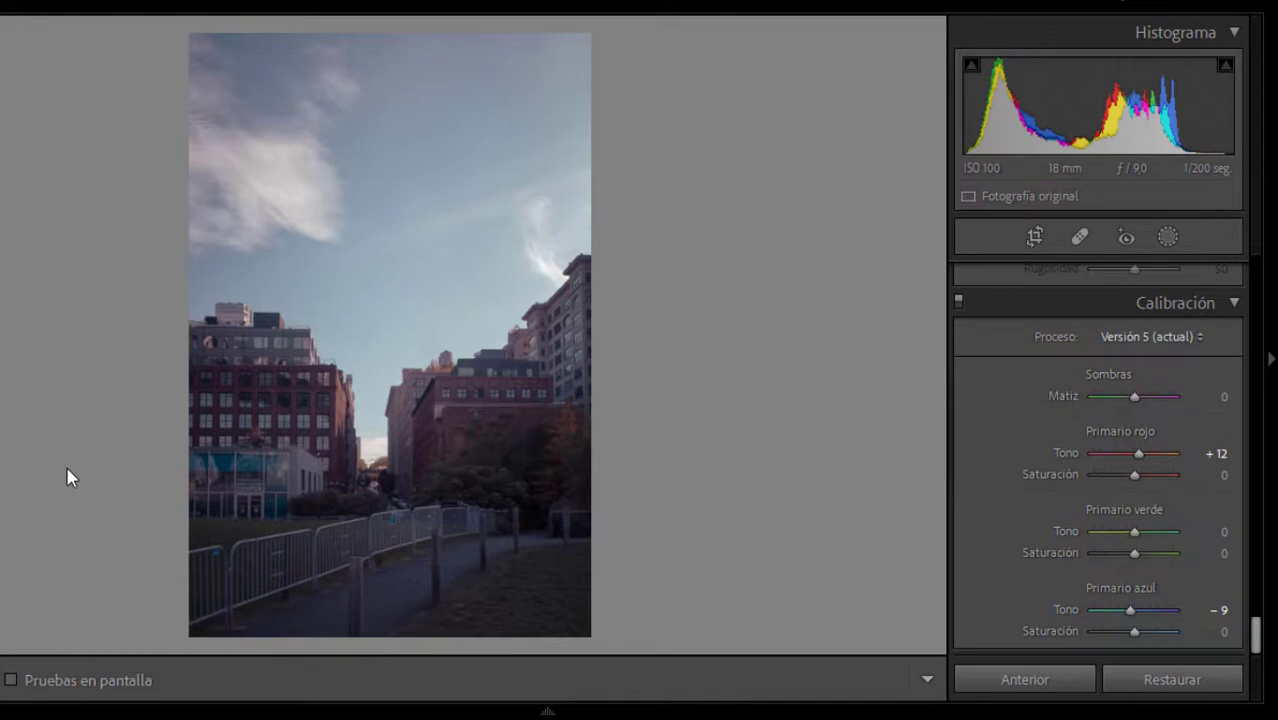
Step: Show the Before/After view, then switch to the Library grid
key("y")
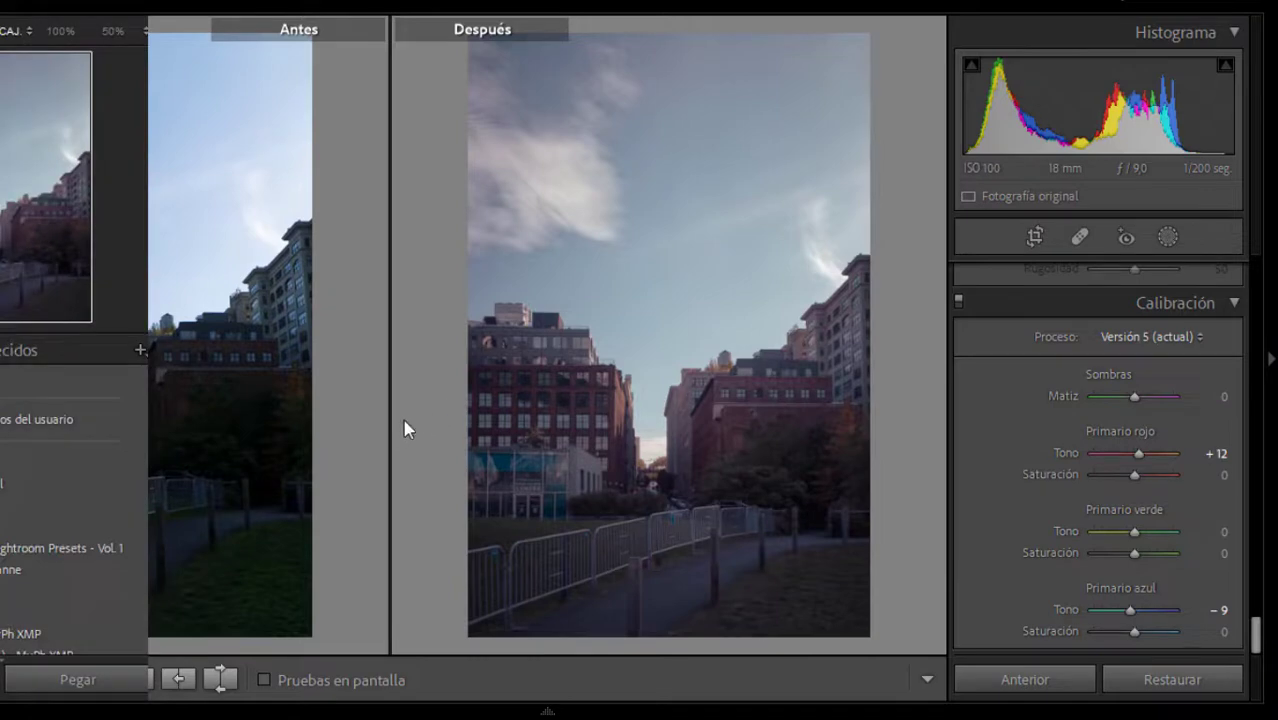
left_click(980, 3)
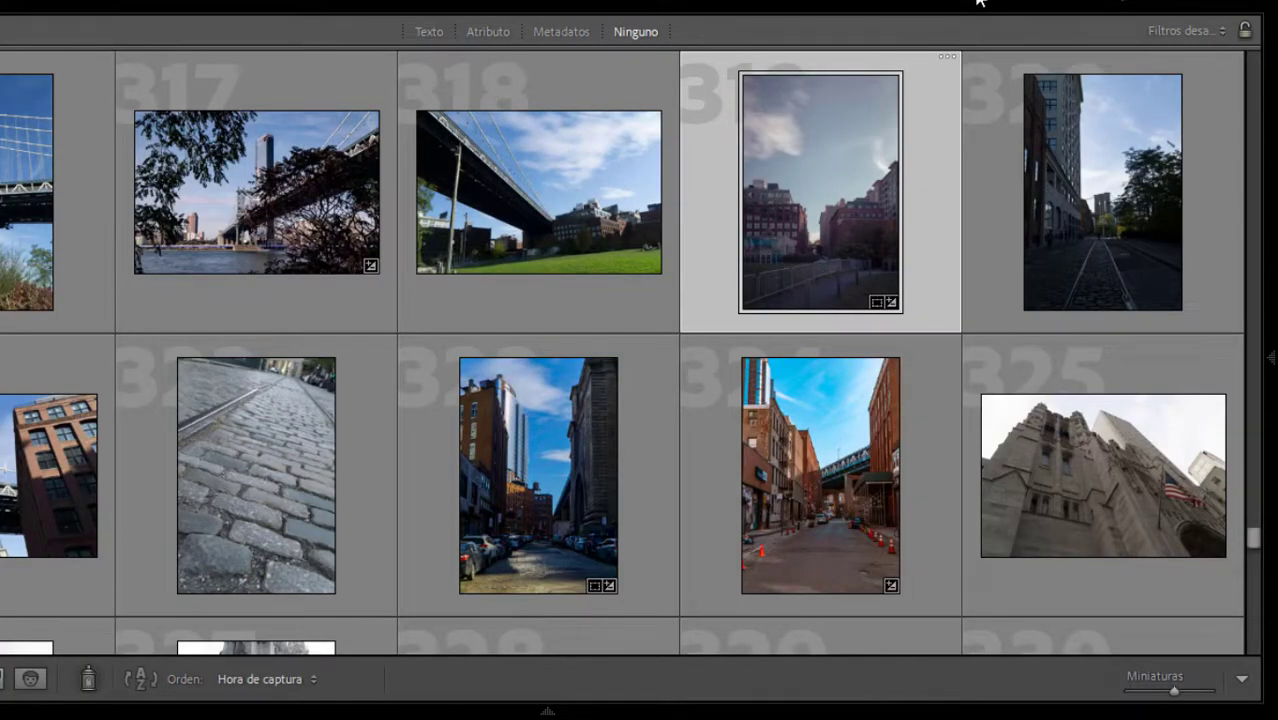
Step: Create a virtual copy of the rail-track street photo and open it in Develop
left_click(537, 208)
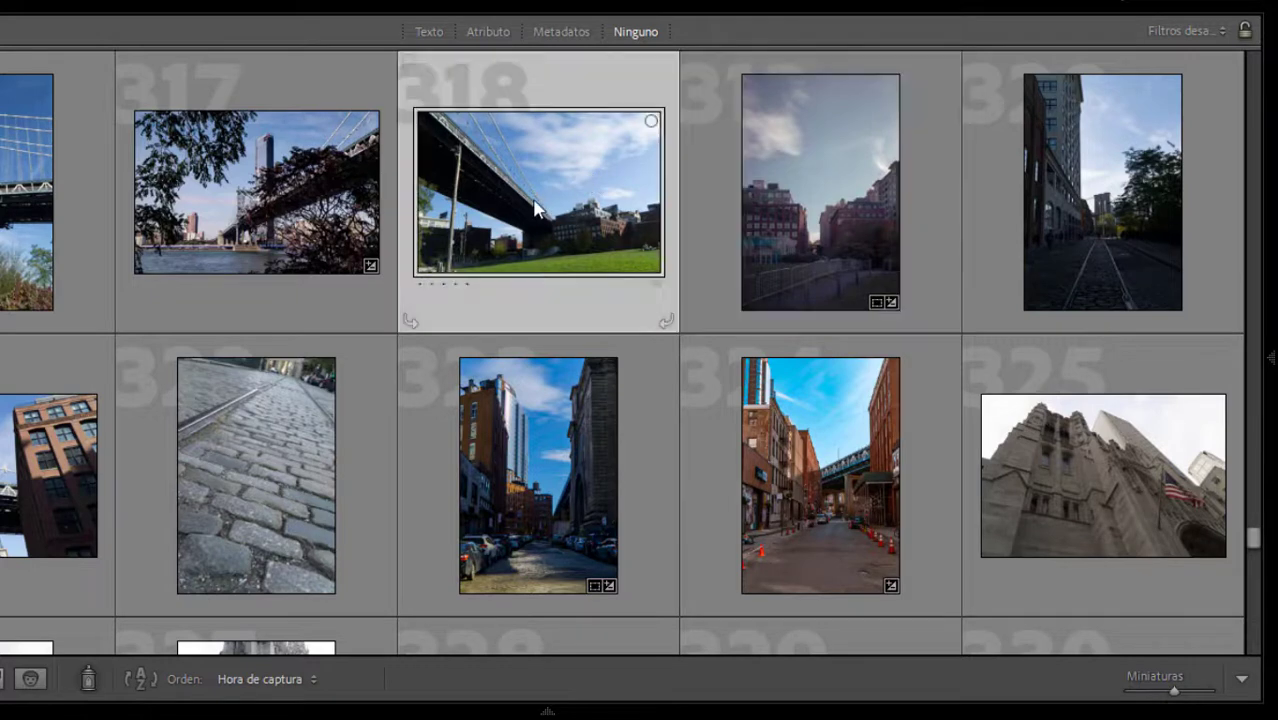
left_click(1047, 178)
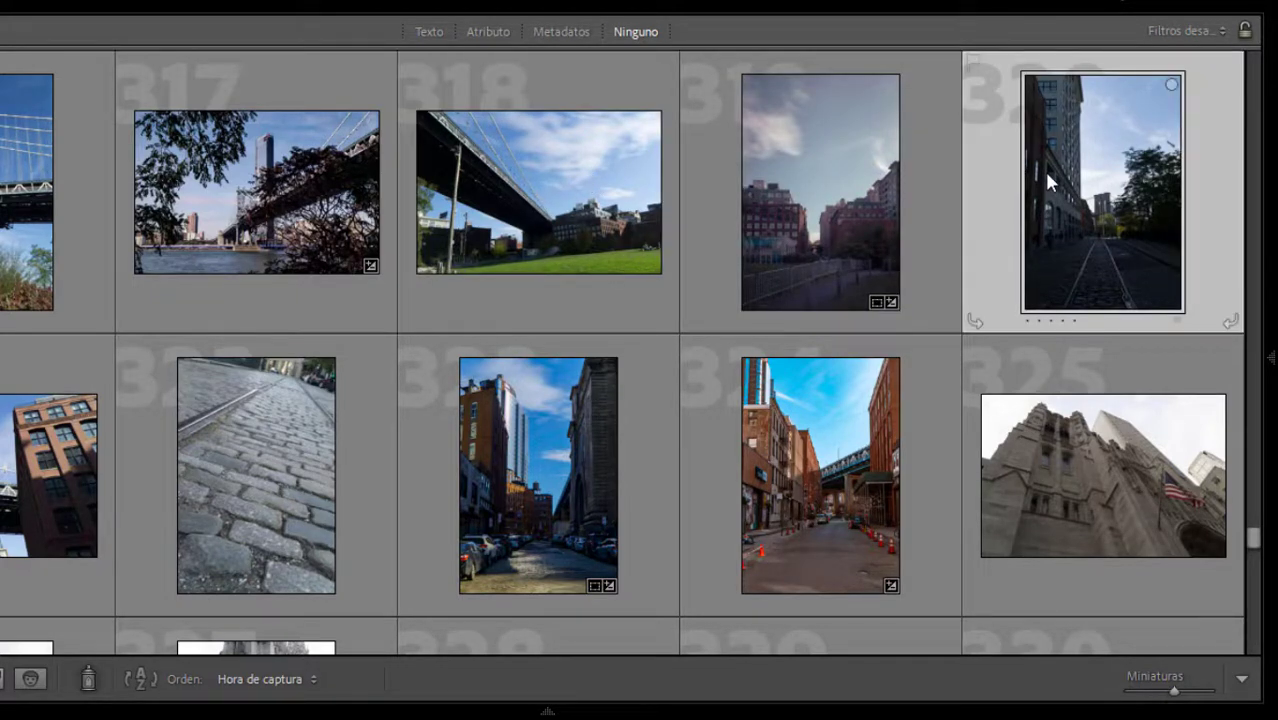
right_click(1047, 179)
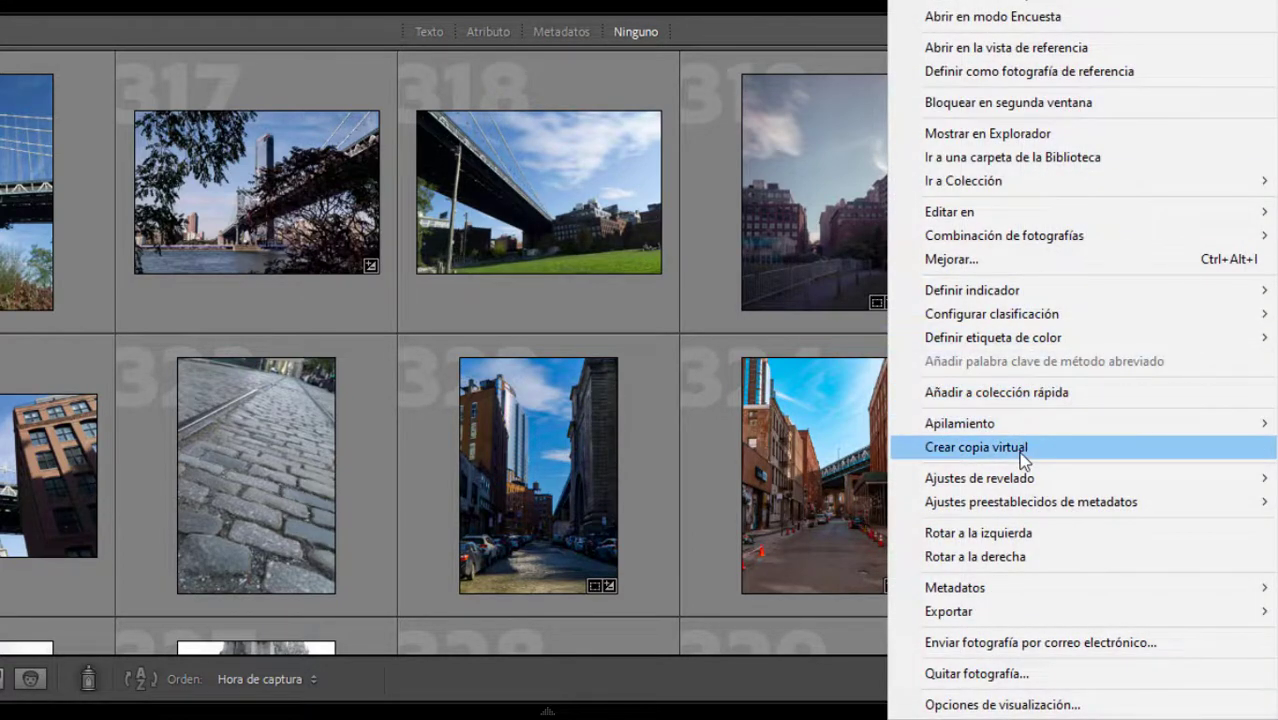
left_click(1020, 452)
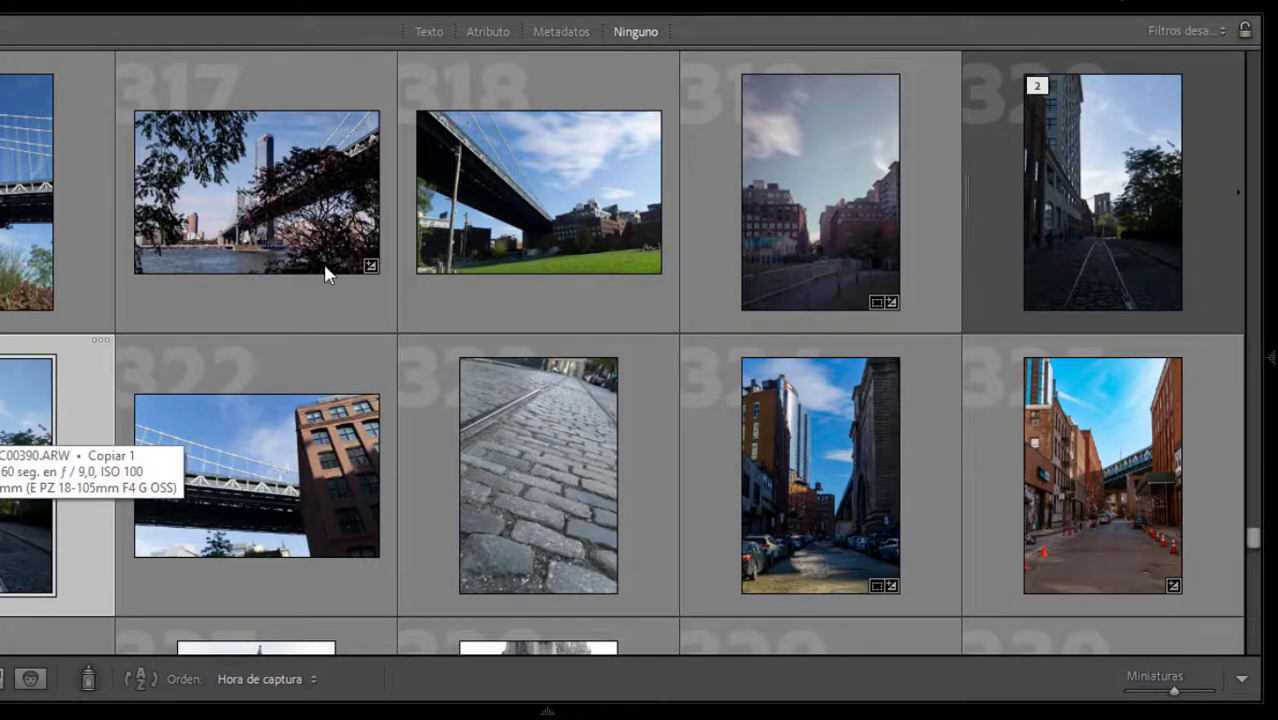
key("d")
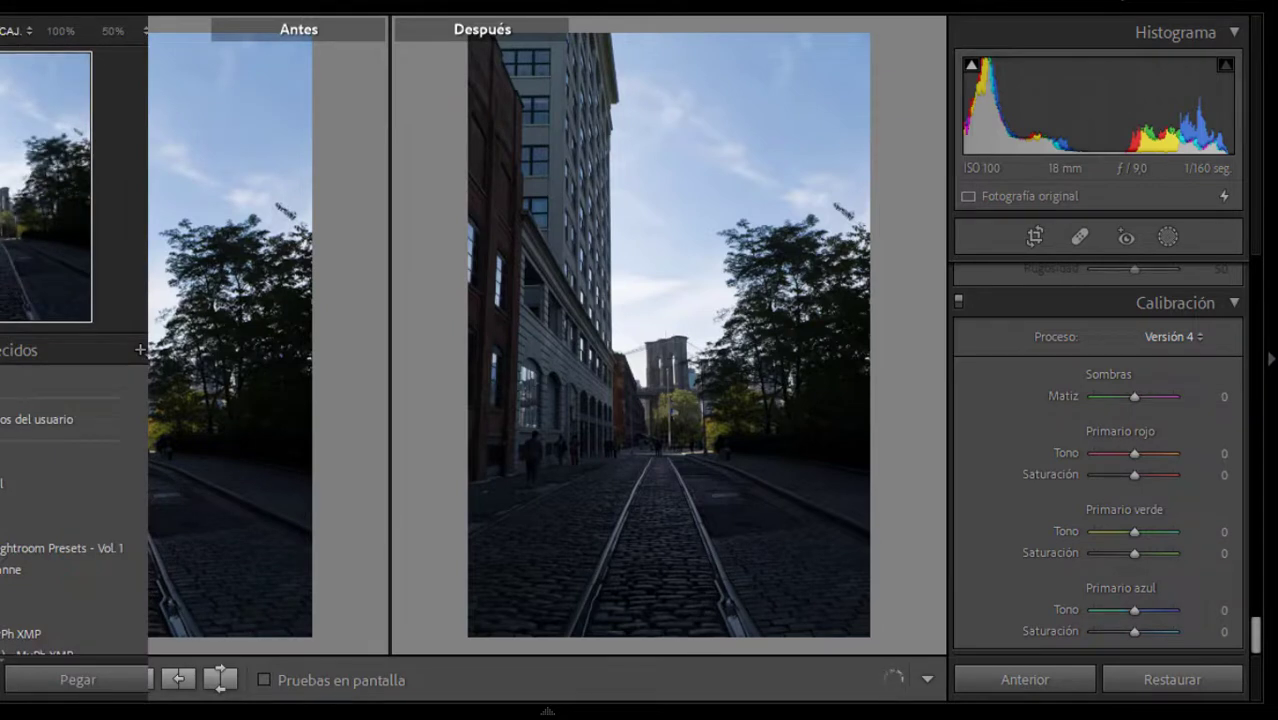
Step: Apply the KodakChrome-400 preset from the LR-Youtube group to the virtual copy
scroll(74, 480, "down", 5)
scroll(74, 480, "down", 3)
scroll(74, 480, "down", 3)
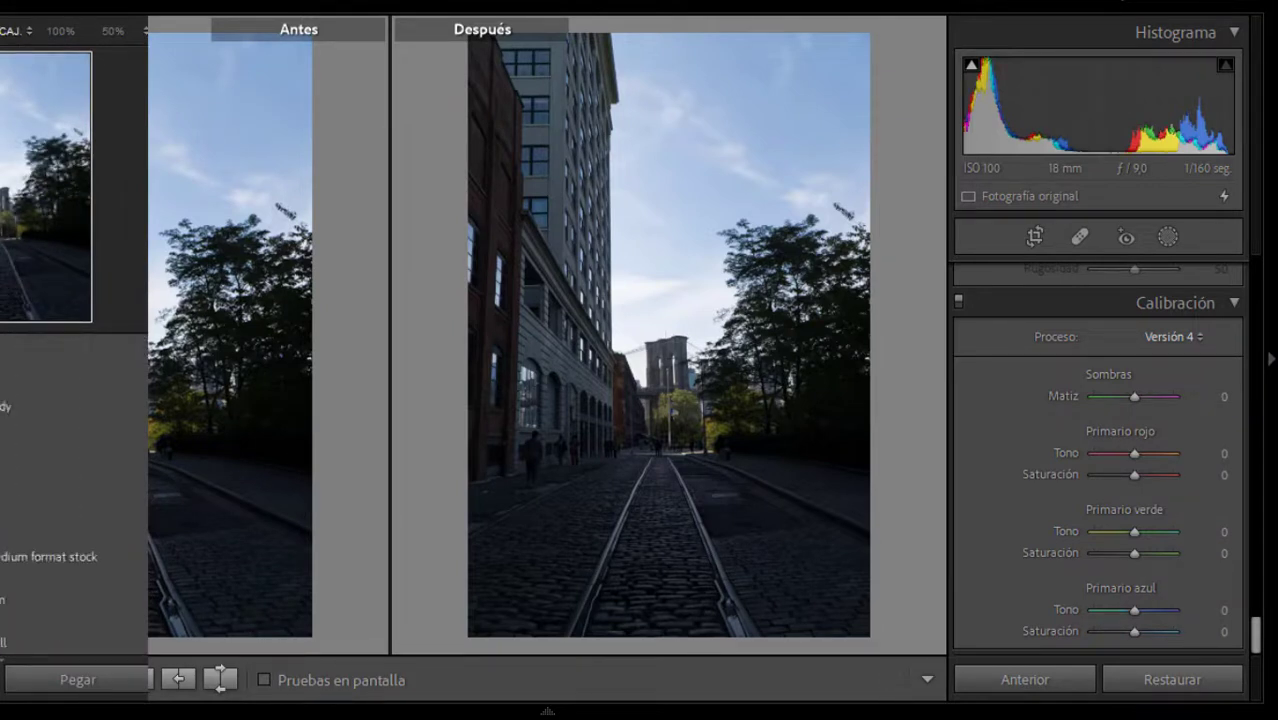
scroll(74, 480, "down", 4)
scroll(74, 480, "down", 3)
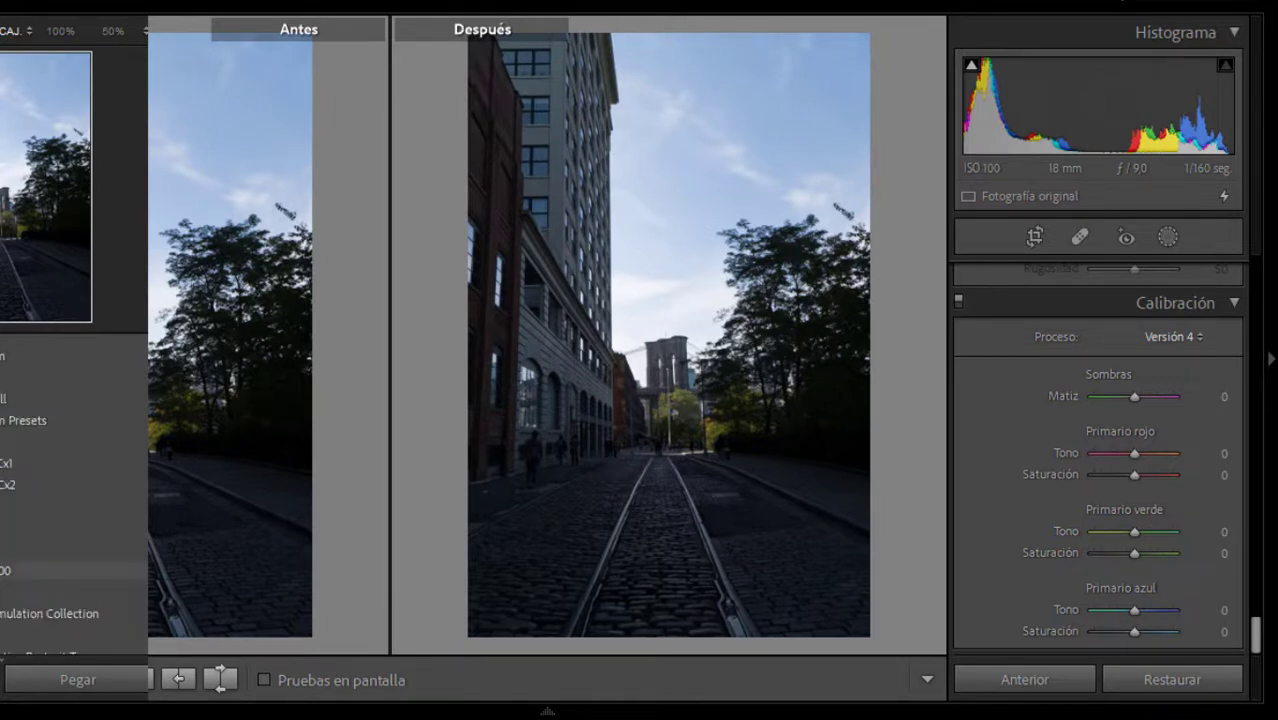
left_click(40, 570)
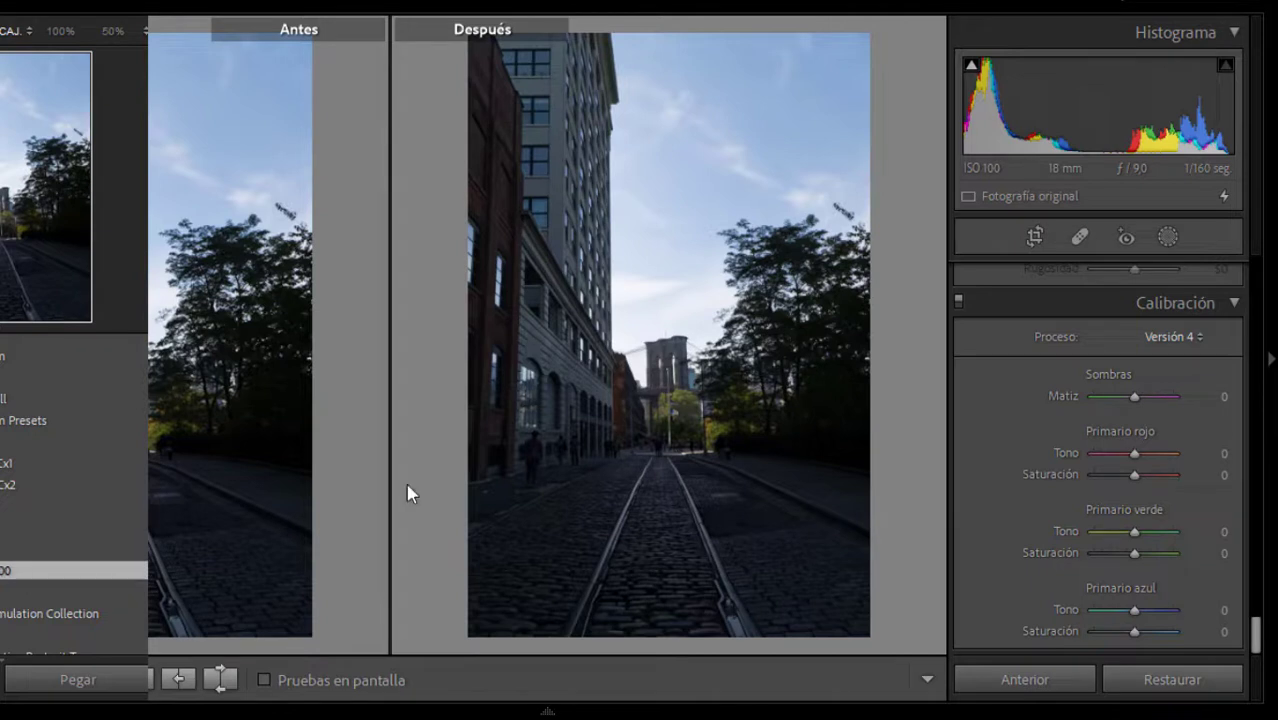